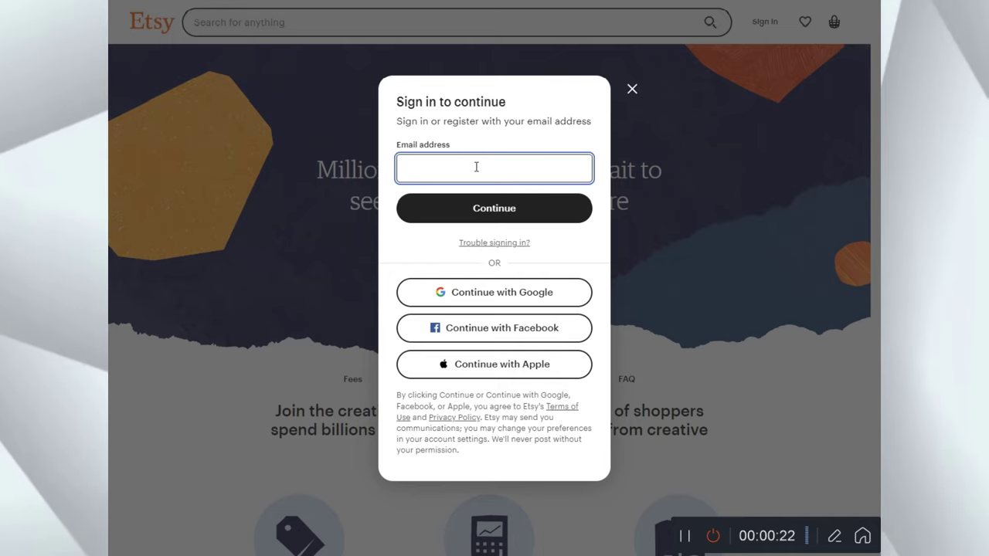
Sign in to Etsy with Continue with Google, picking the Google account in the popup
click(488, 298)
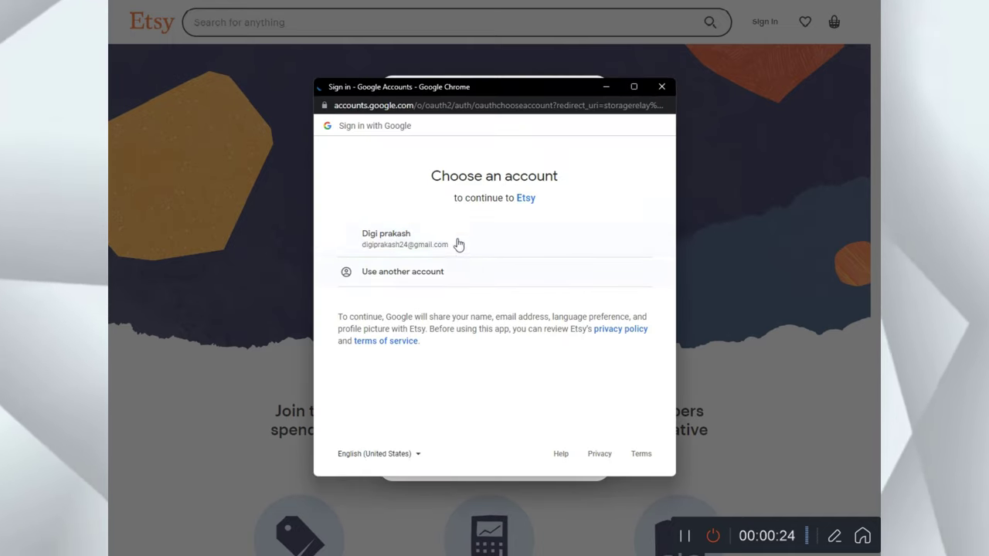
click(459, 244)
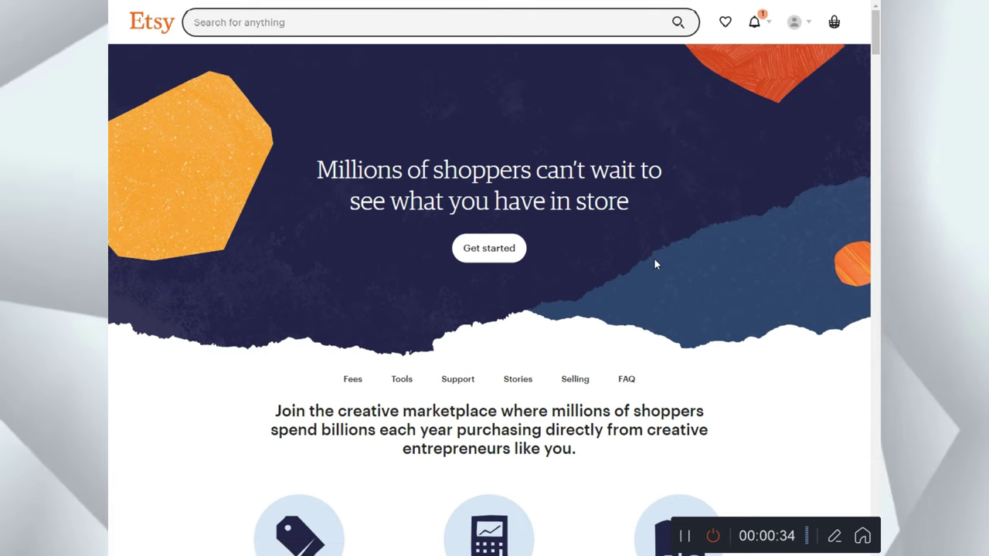
Start seller onboarding and answer that you're just starting to sell
click(496, 254)
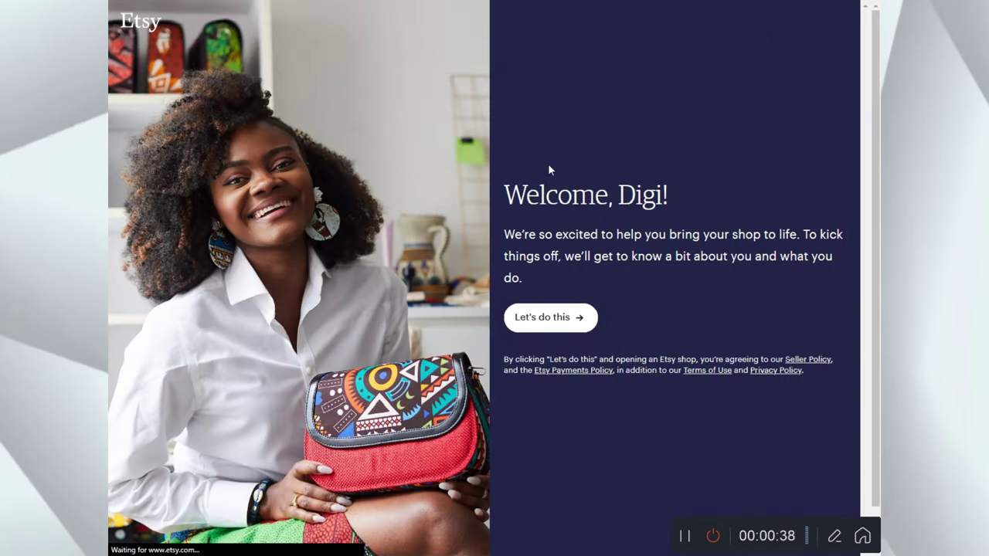
double_click(640, 195)
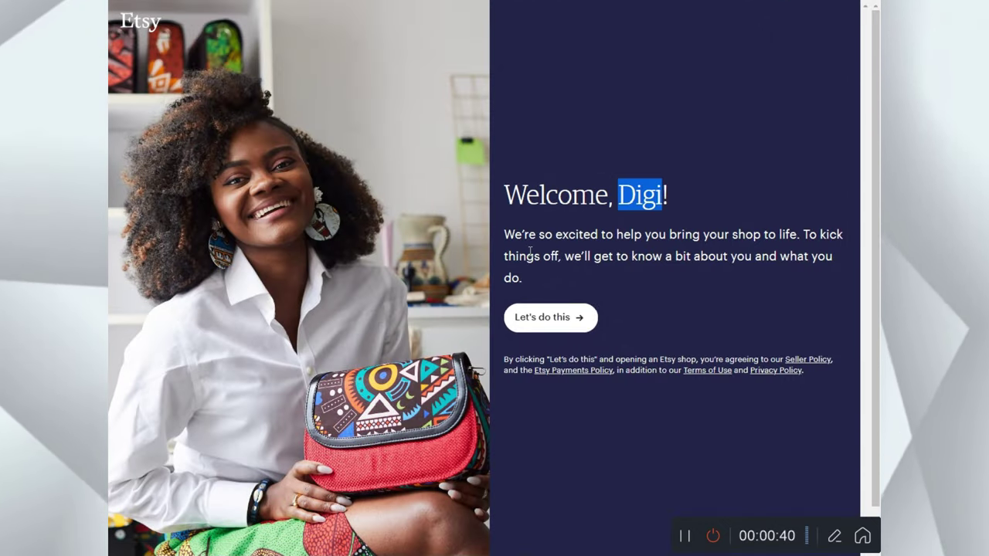
click(552, 326)
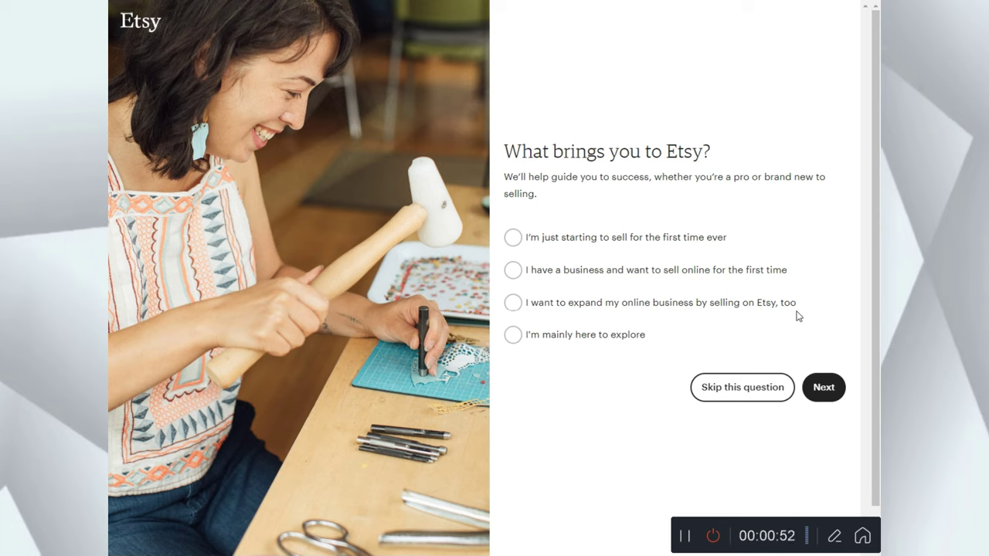
click(513, 238)
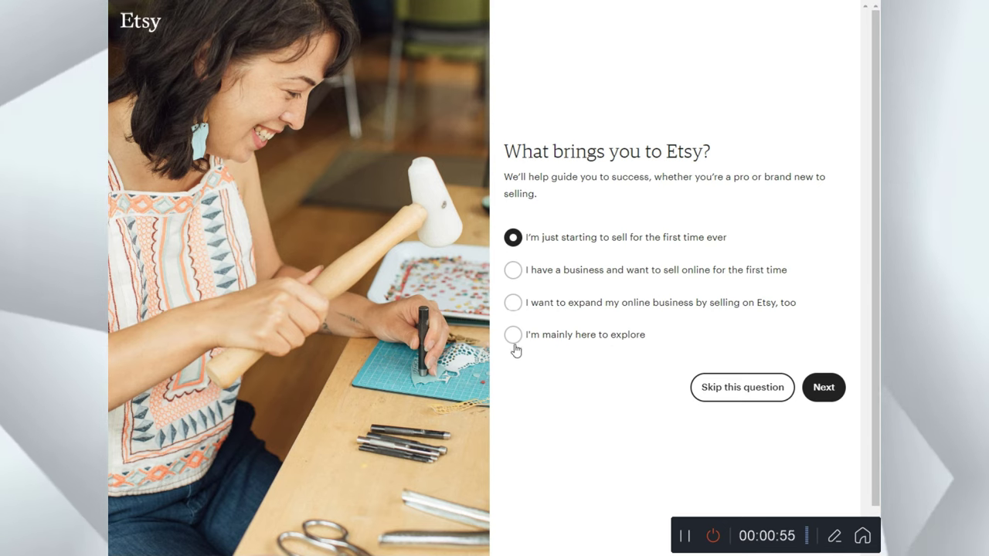
Skip the help topics without selecting any and begin creating the shop
click(824, 389)
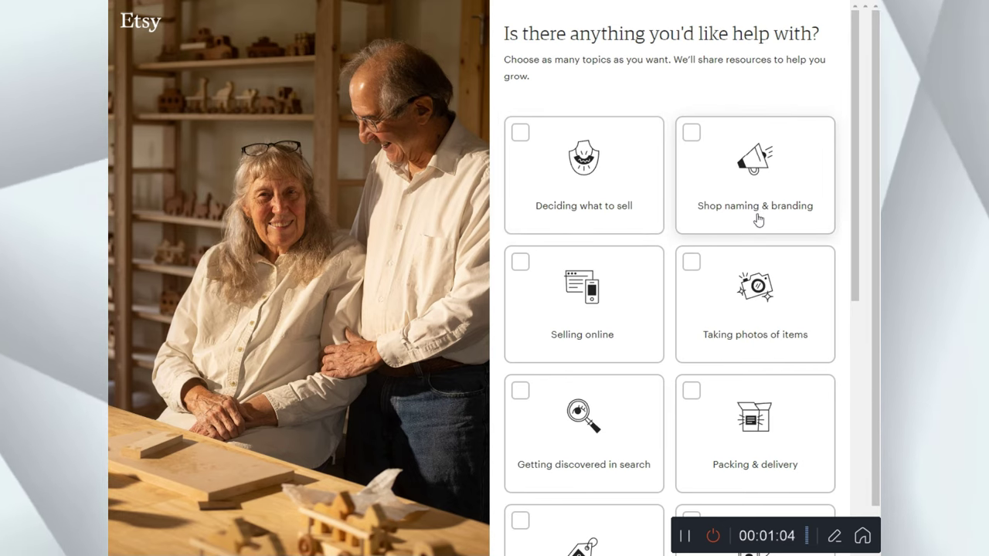
scroll(754, 293, down, 3)
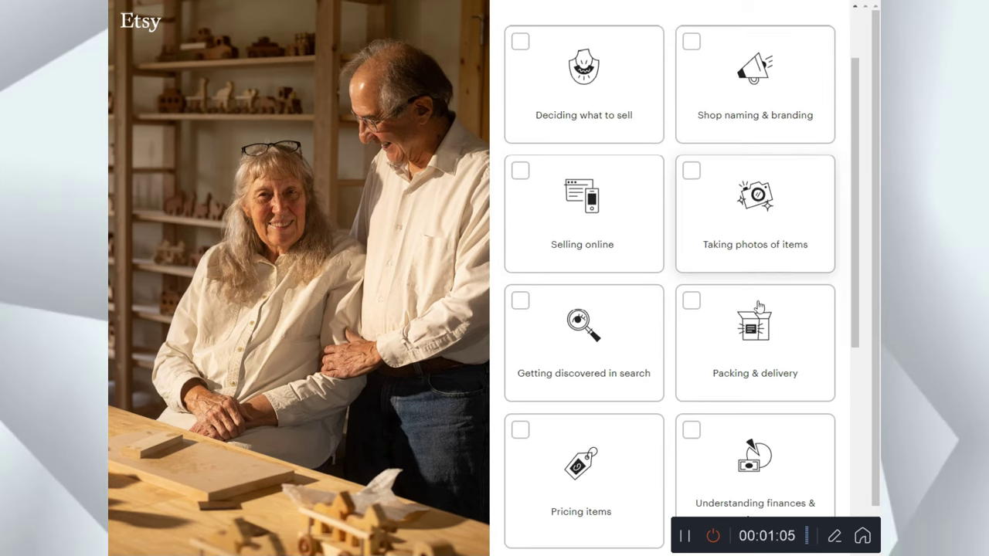
scroll(748, 307, down, 3)
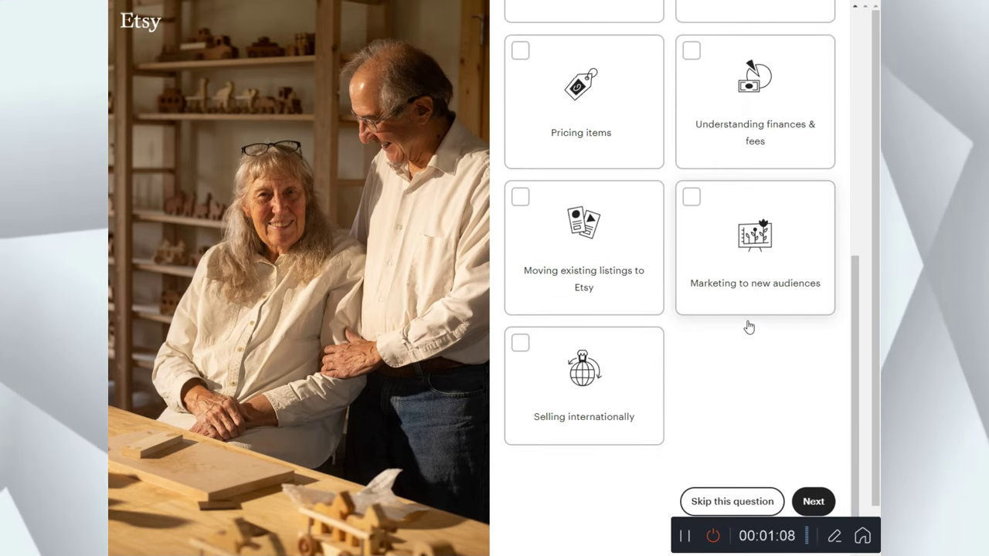
click(813, 500)
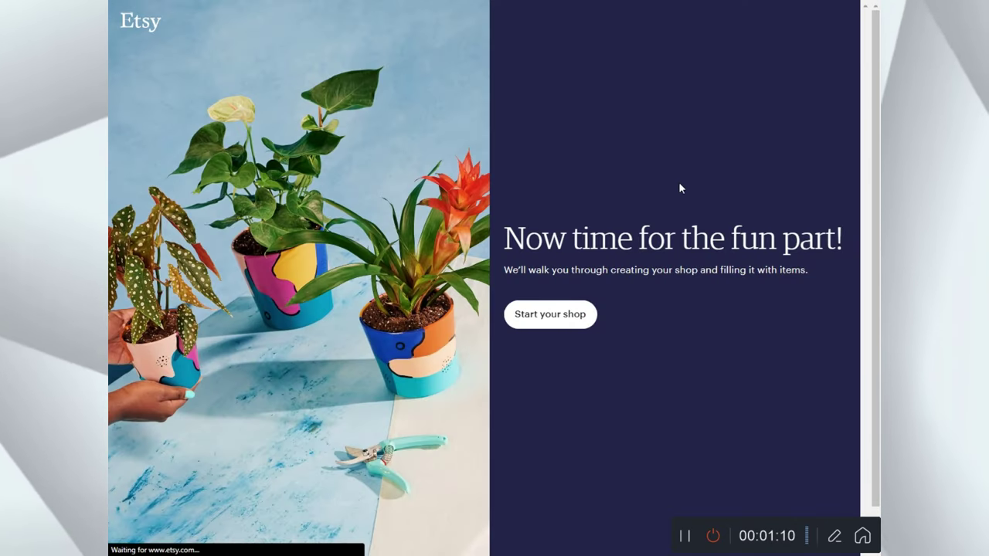
click(557, 322)
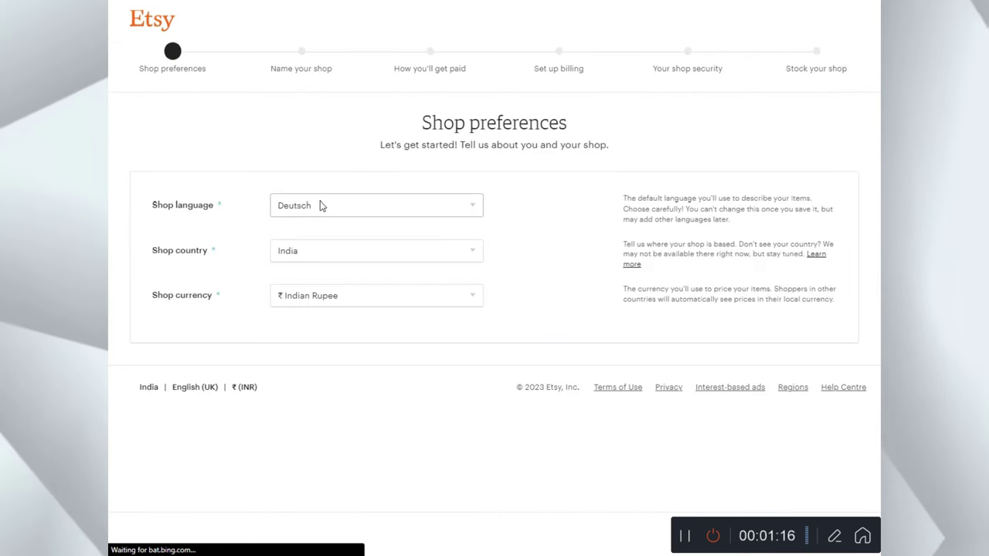
Set the shop language to English and save the preferences
click(320, 206)
click(302, 244)
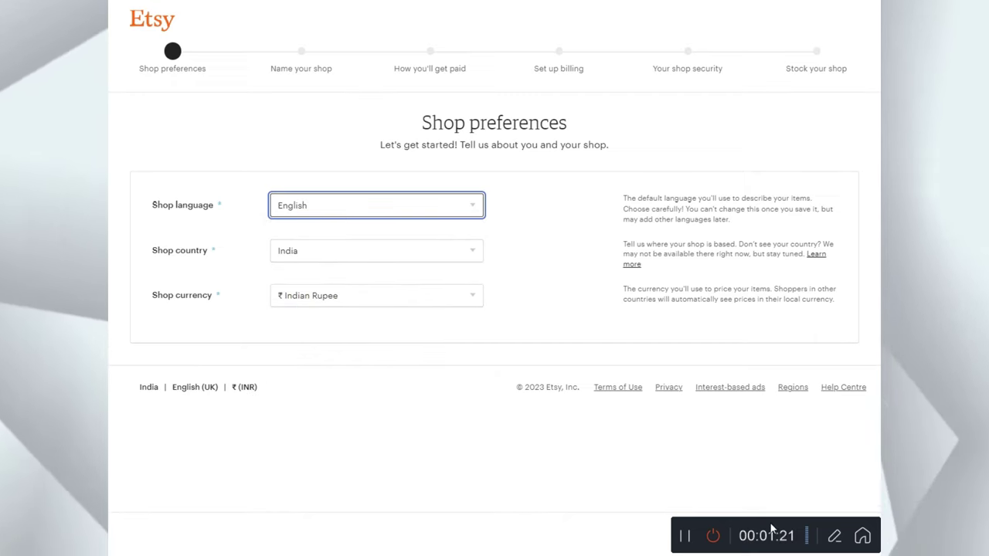
click(574, 439)
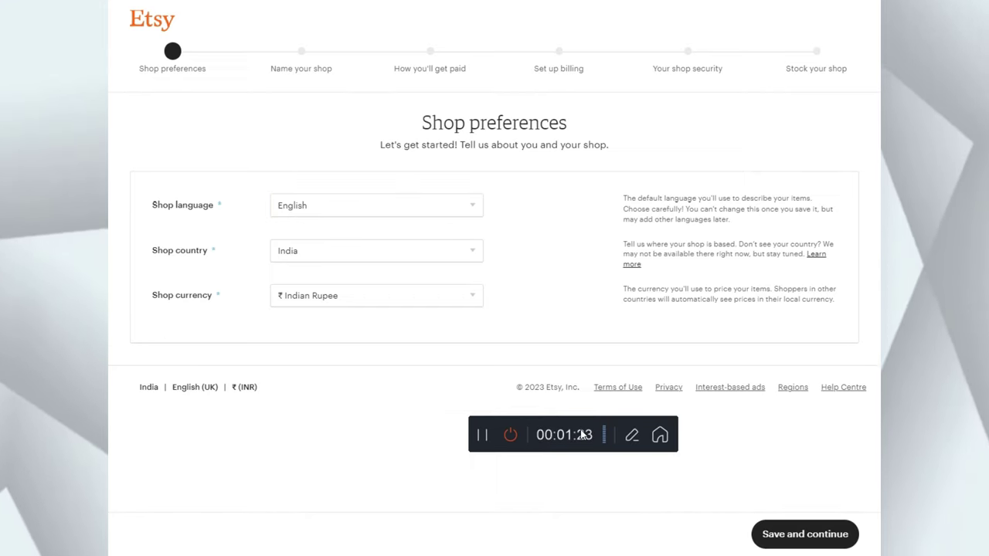
click(804, 534)
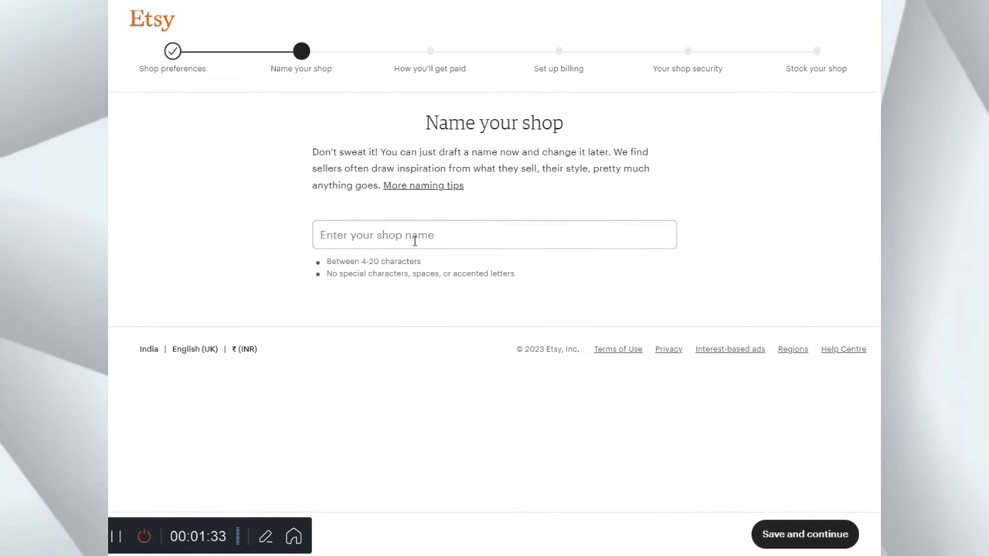
Try 'DigiProducts' as the shop name, then take a suggested available name
click(414, 240)
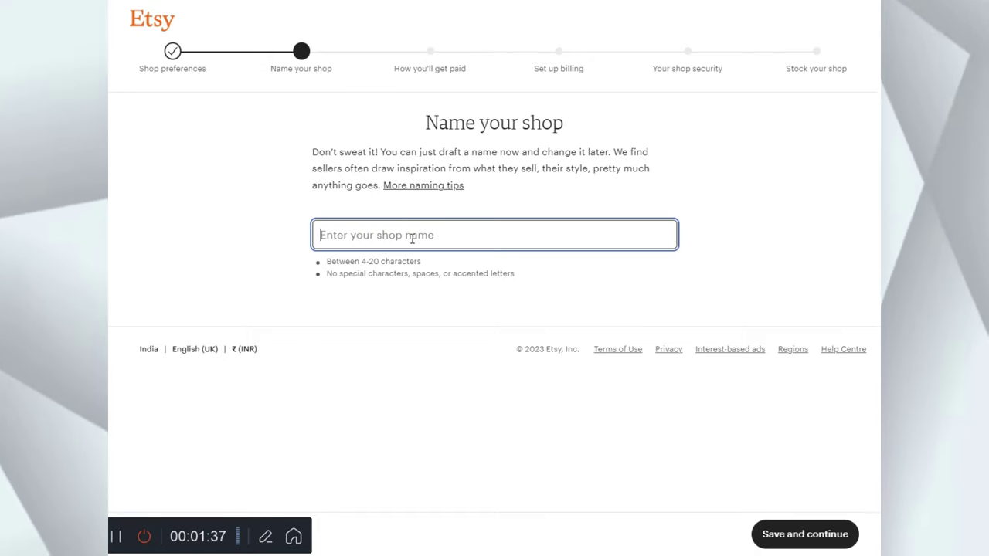
text(Dig)
text(iProducts)
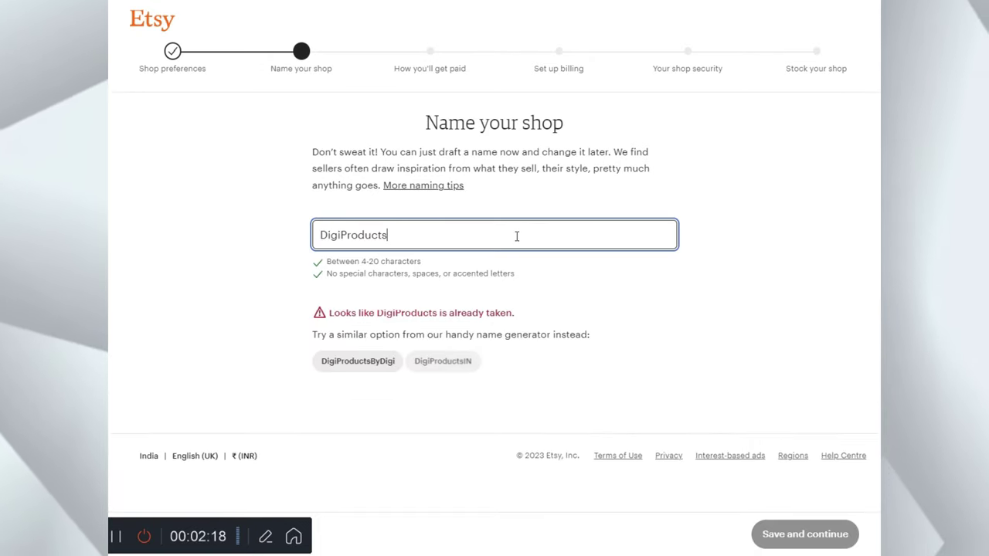
click(521, 361)
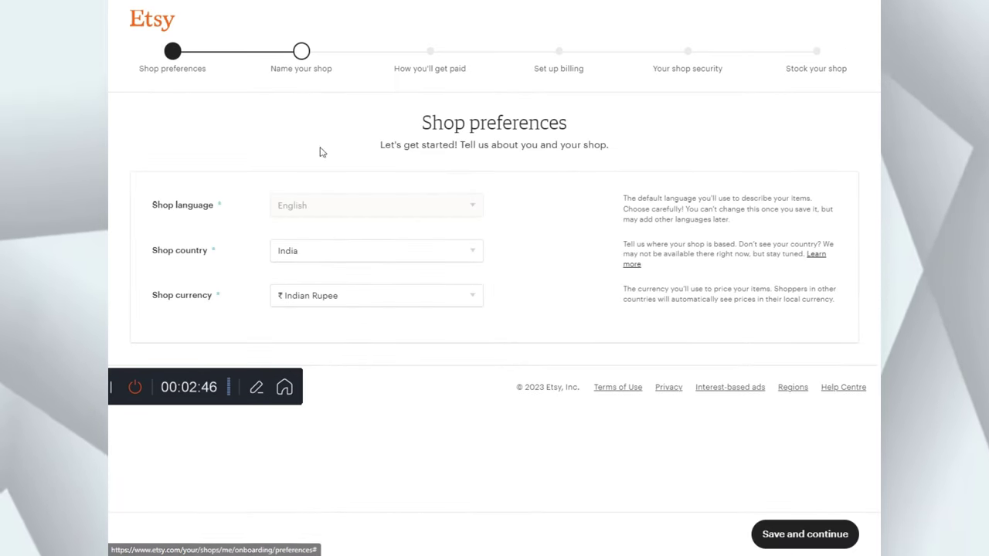
Keep Indian Rupee and India as shop currency and country, then save preferences and shop name
click(364, 291)
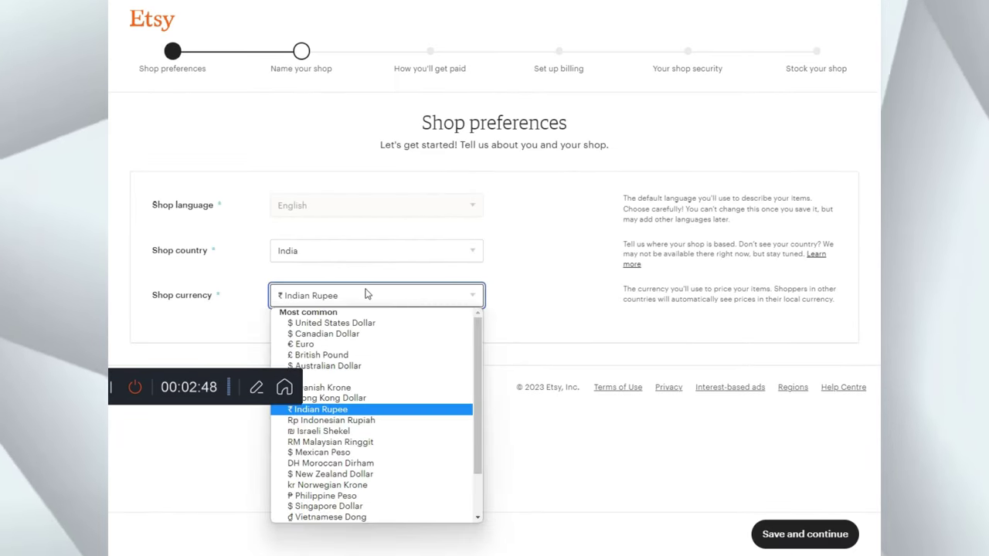
click(368, 411)
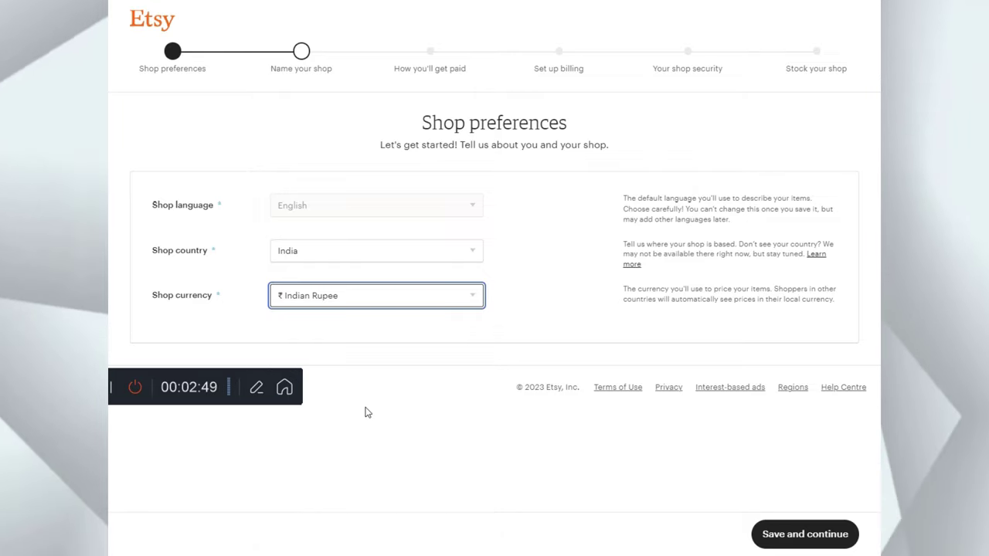
click(360, 251)
click(345, 473)
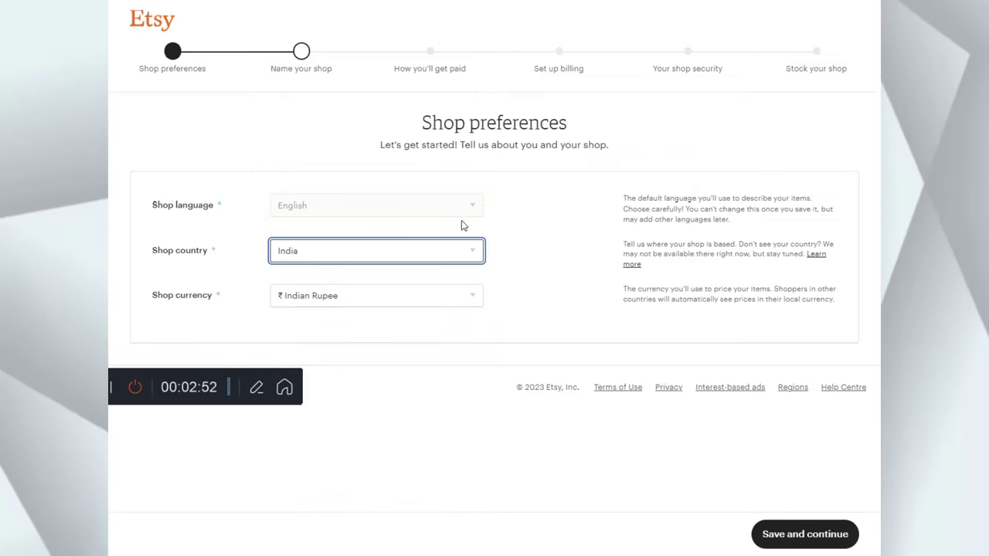
click(819, 536)
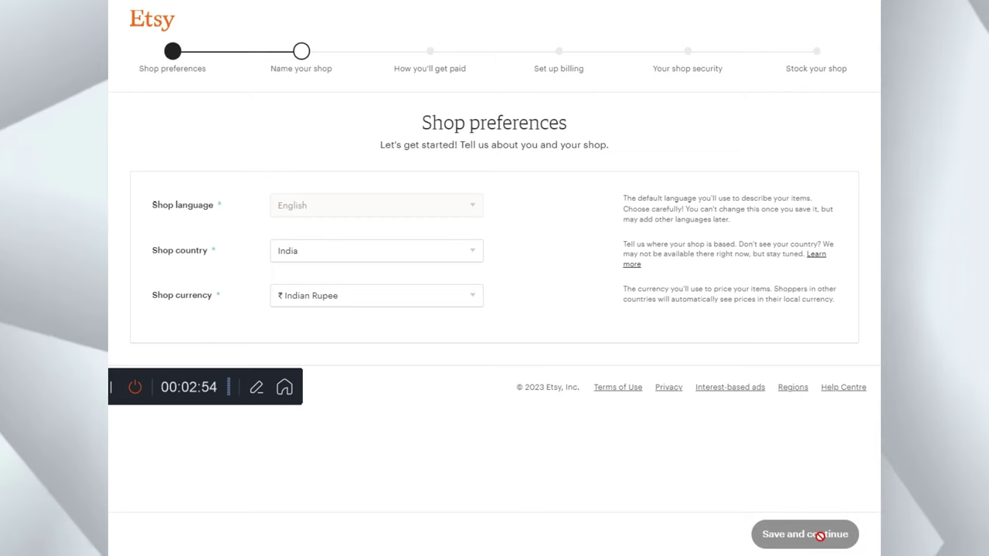
click(822, 539)
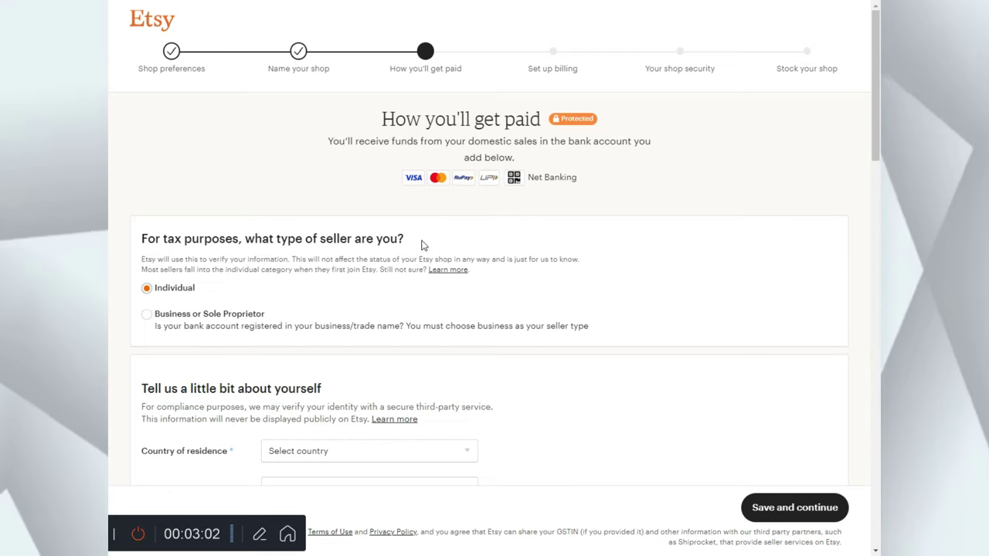
Mark the seller as an individual for tax, with India as country of residence
click(147, 316)
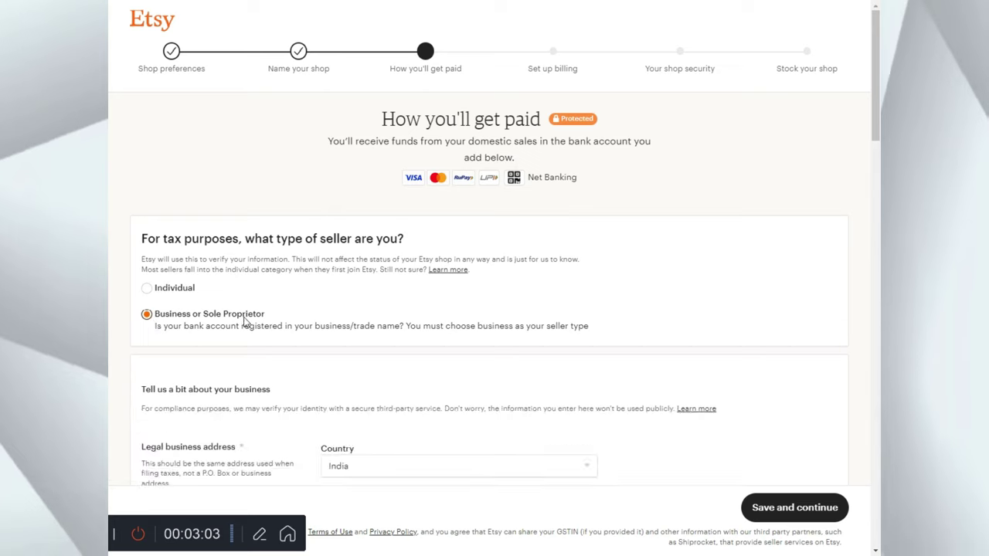
click(149, 290)
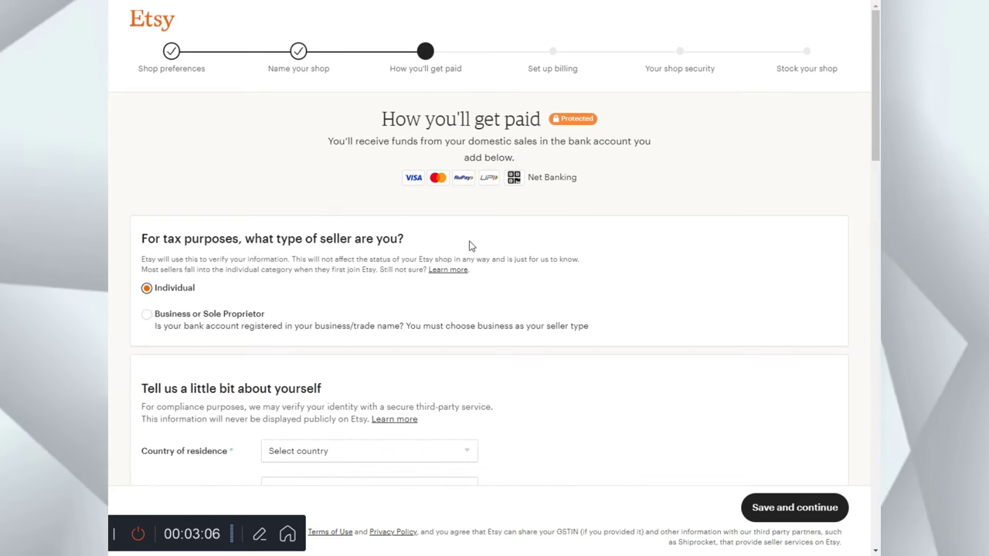
scroll(463, 241, down, 3)
click(393, 216)
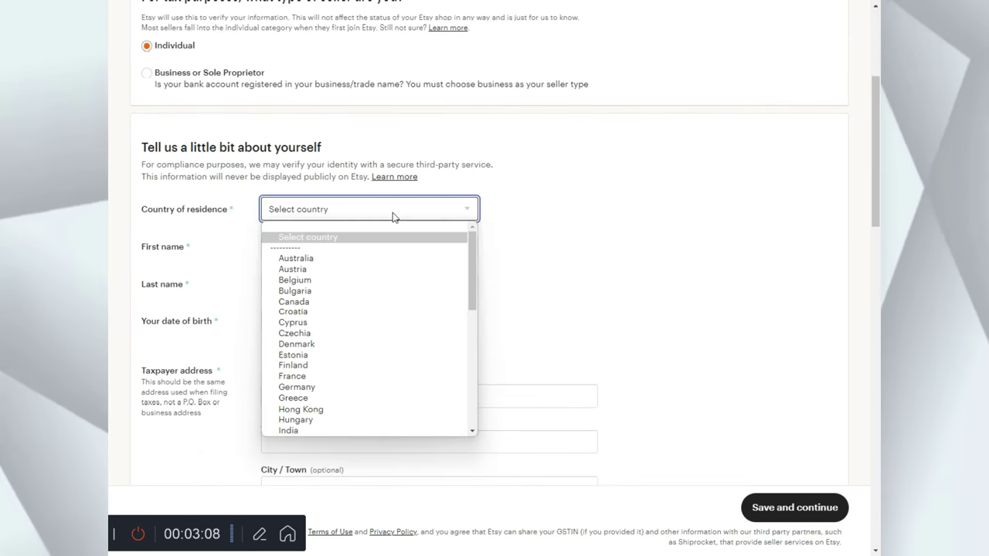
scroll(371, 335, down, 5)
scroll(356, 374, up, 5)
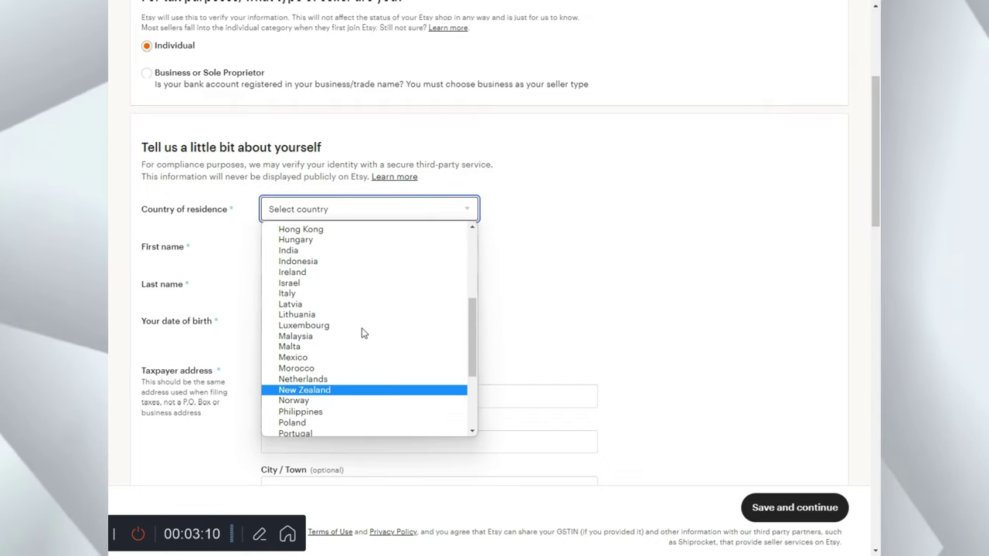
scroll(367, 301, down, 5)
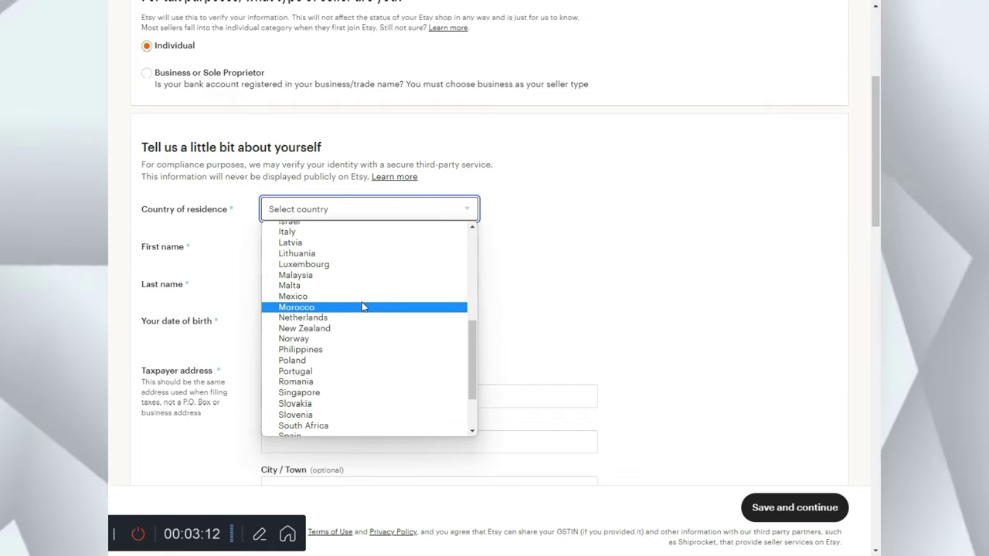
scroll(362, 308, down, 2)
scroll(361, 323, up, 3)
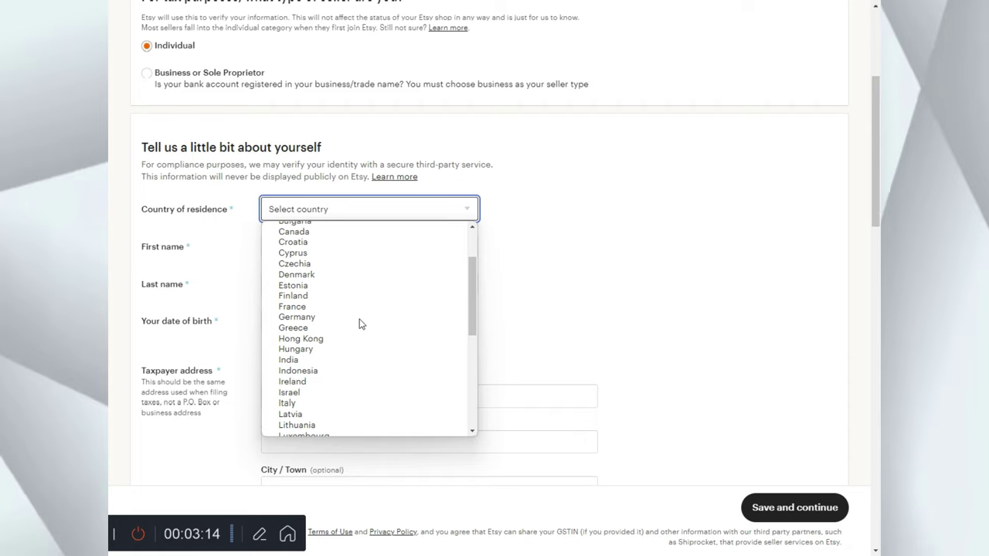
key(i)
click(316, 360)
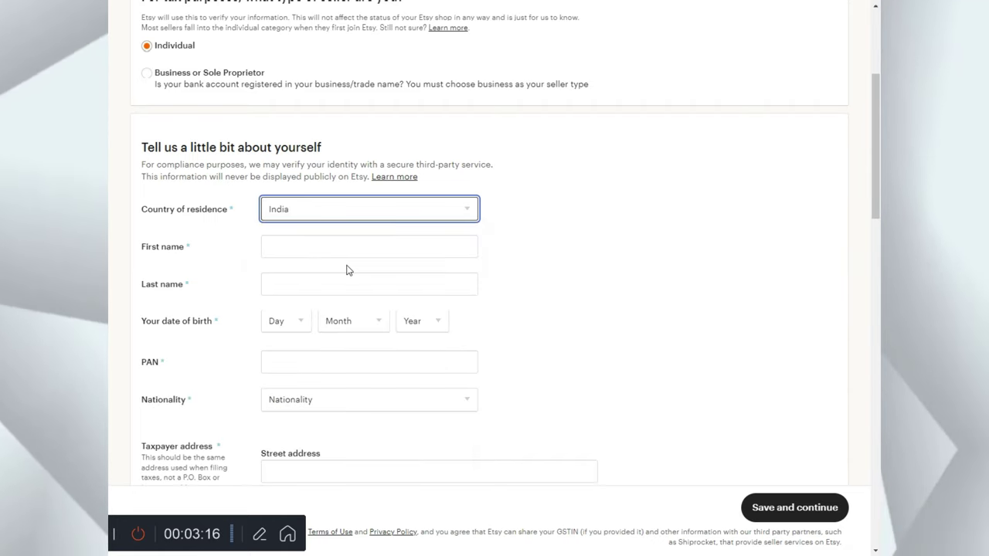
Enter the seller's last name and choose the day, month and year of birth
click(331, 245)
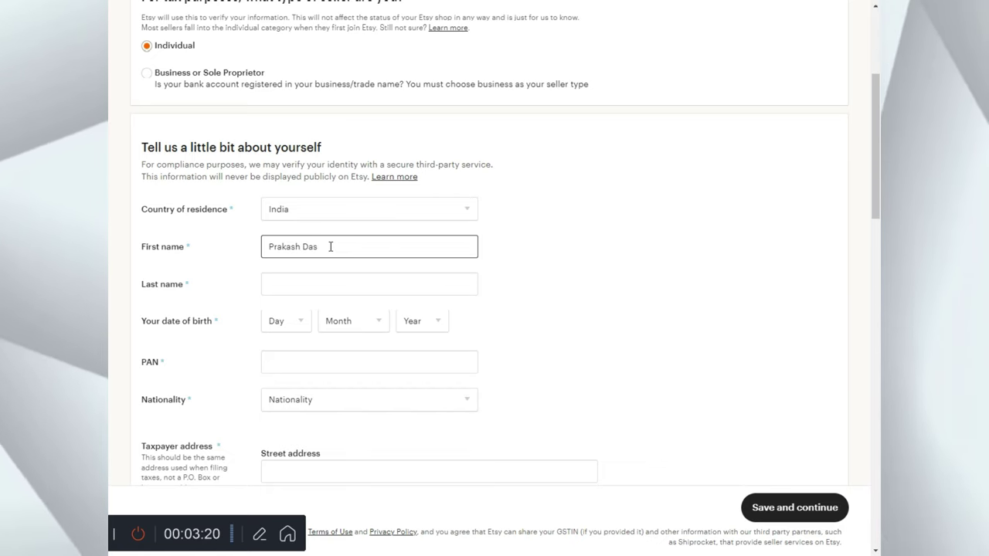
key(Tab)
text(Das)
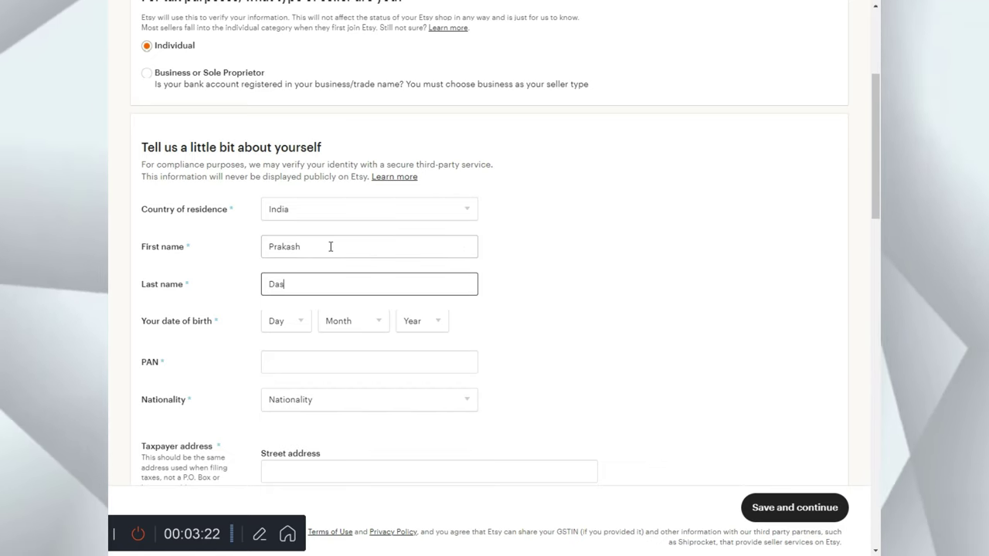
click(293, 323)
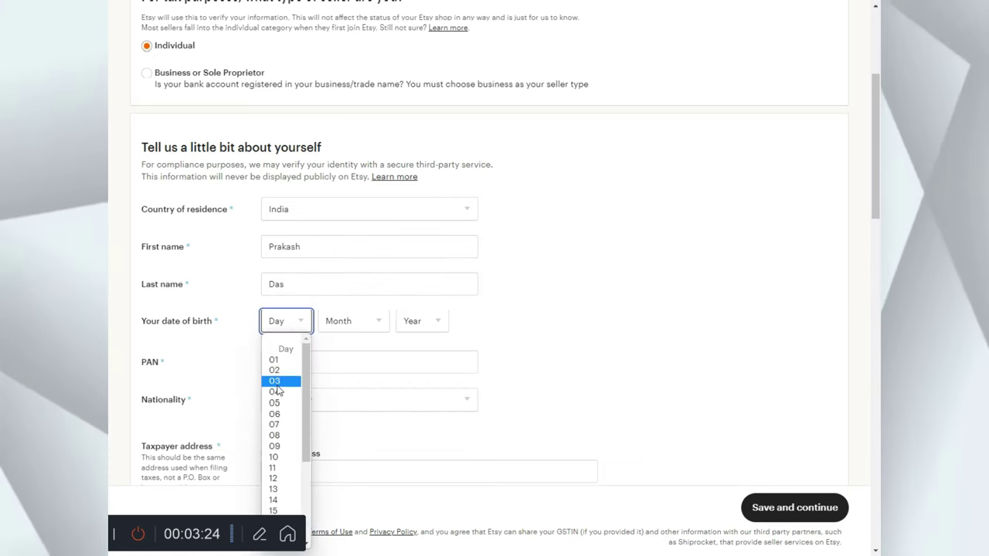
scroll(276, 392, down, 4)
click(275, 468)
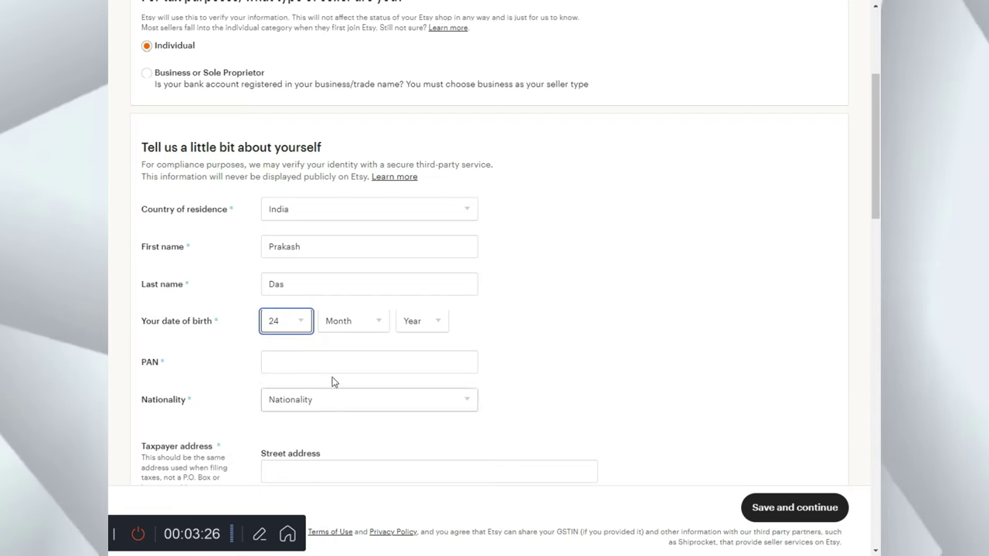
click(371, 323)
click(348, 371)
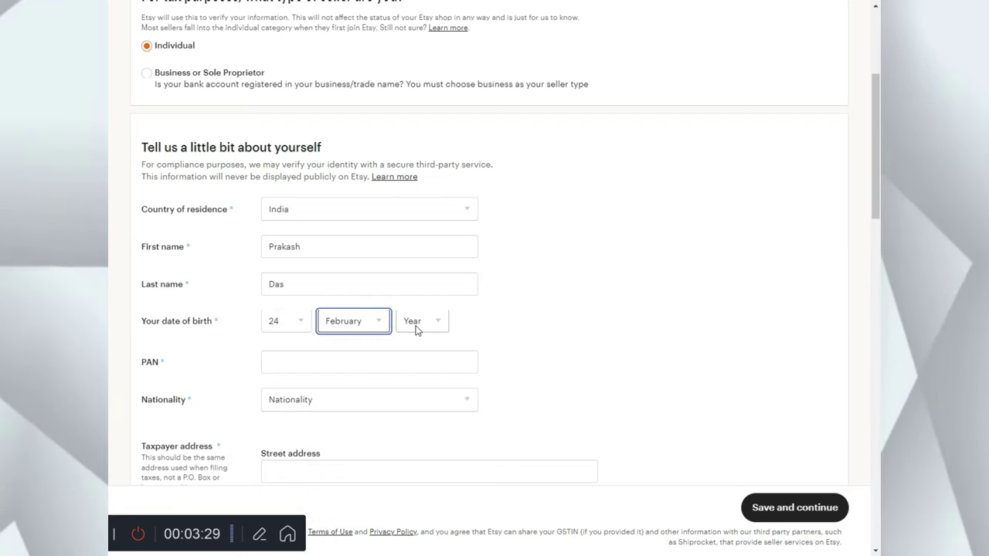
click(415, 323)
scroll(416, 502, down, 3)
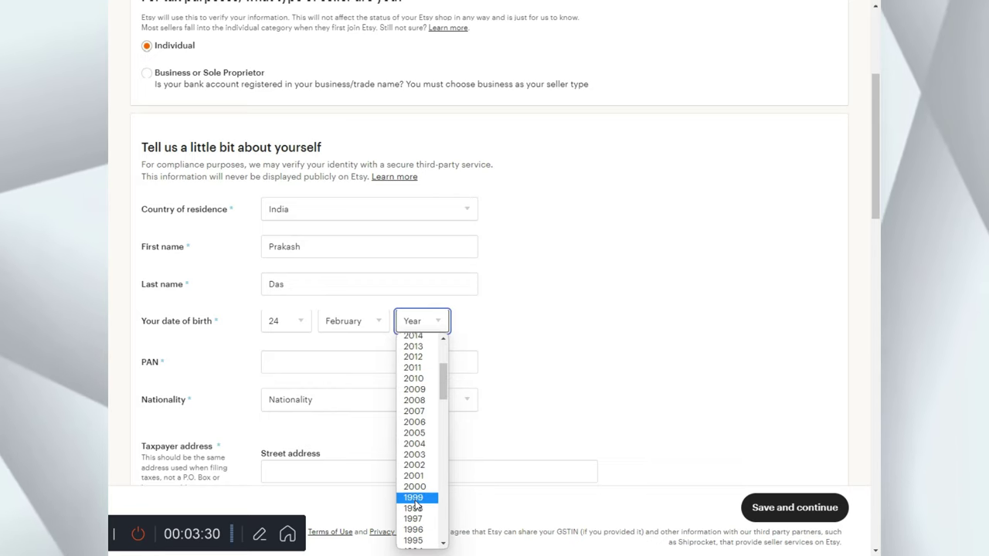
click(413, 519)
Set nationality to India, then move between the PAN and taxpayer address fields
scroll(541, 256, down, 2)
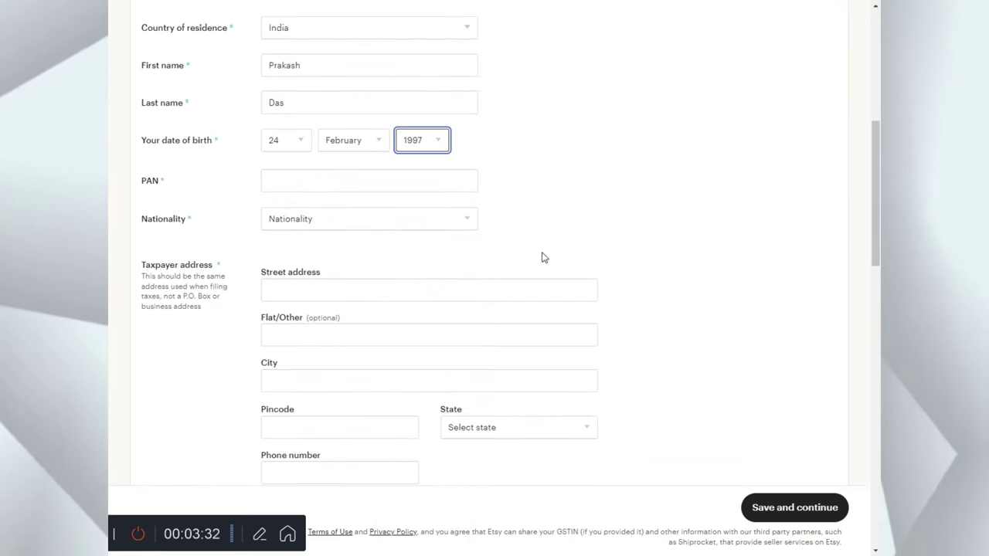
click(334, 176)
click(342, 217)
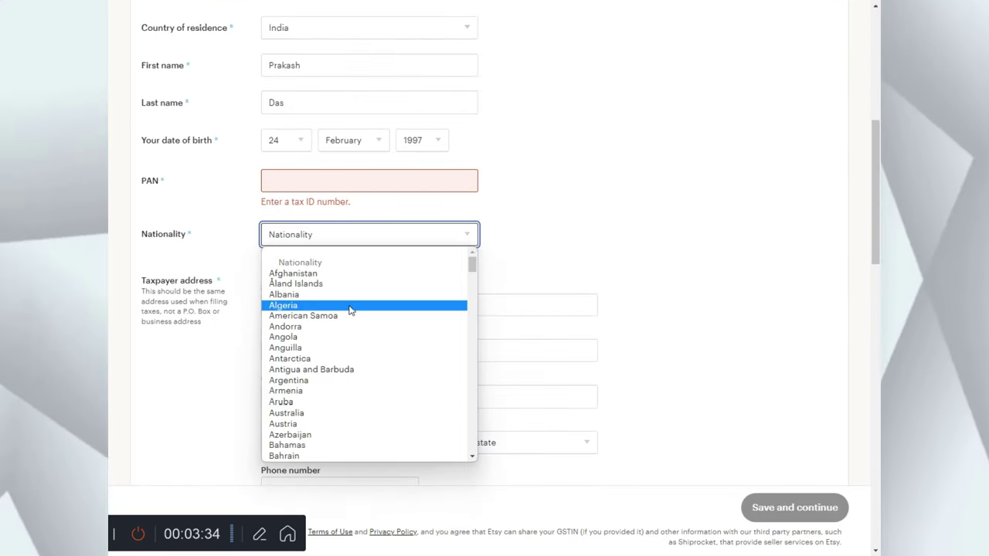
scroll(344, 344, down, 8)
text(in)
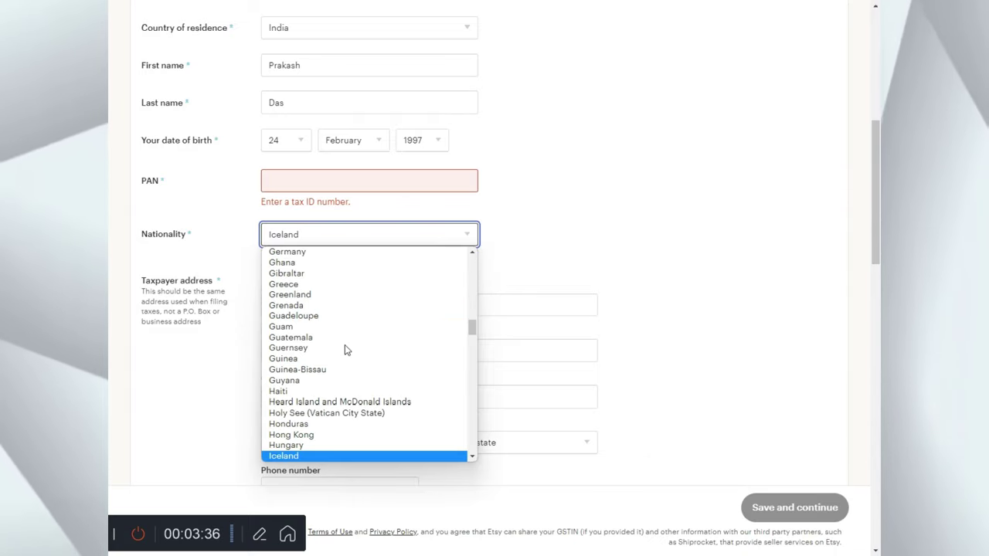
key(Return)
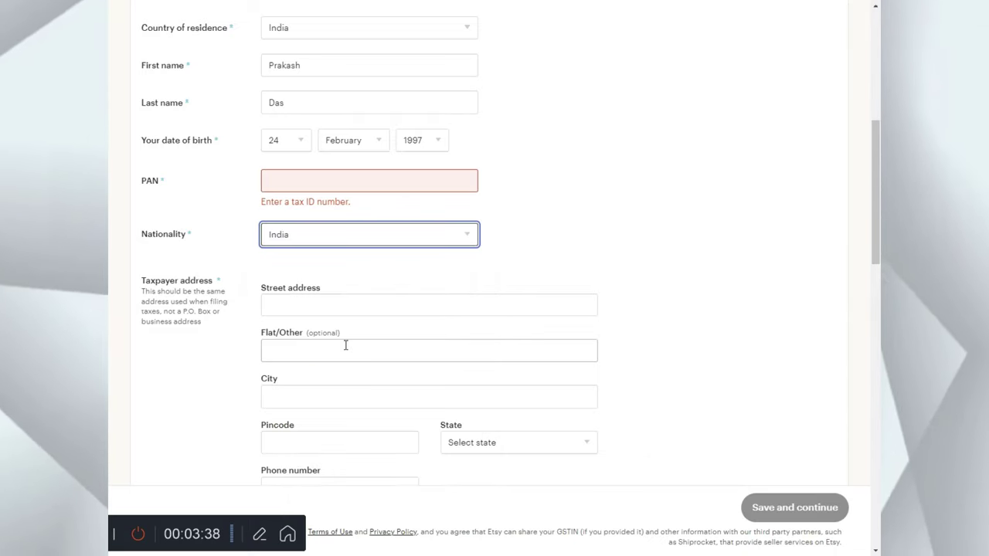
click(323, 307)
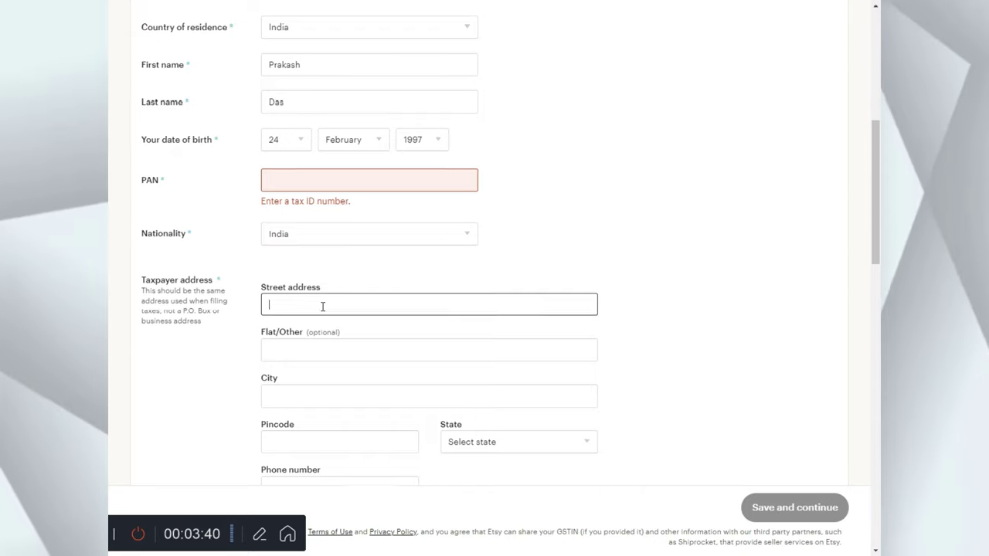
scroll(317, 321, down, 2)
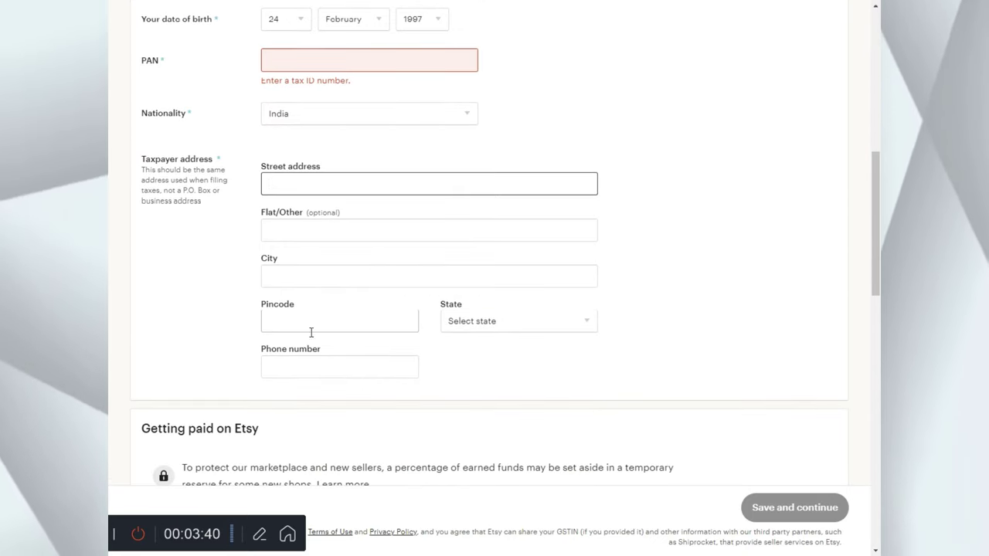
scroll(336, 212, up, 2)
click(335, 183)
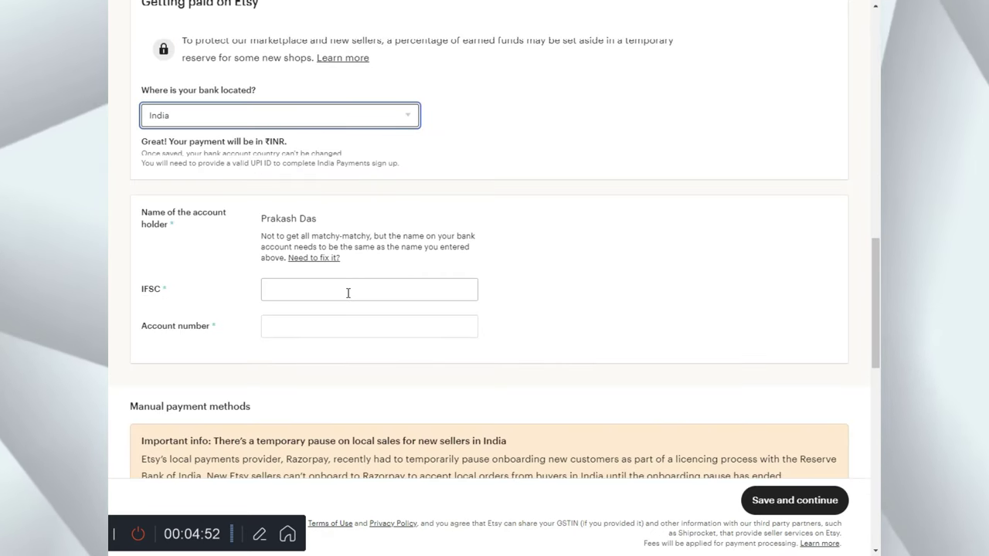
Go to the bank IFSC field and review the payout bank details
click(347, 290)
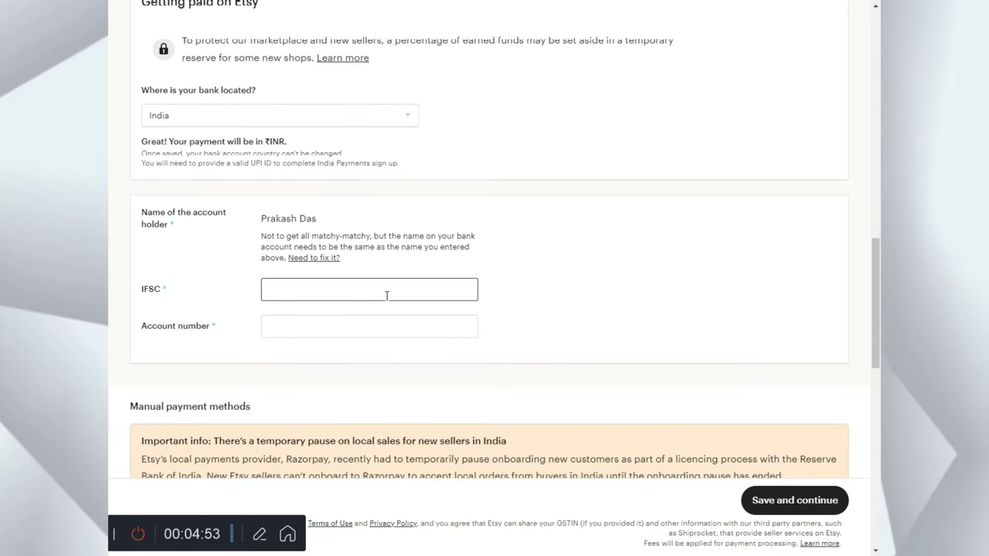
scroll(386, 295, down, 3)
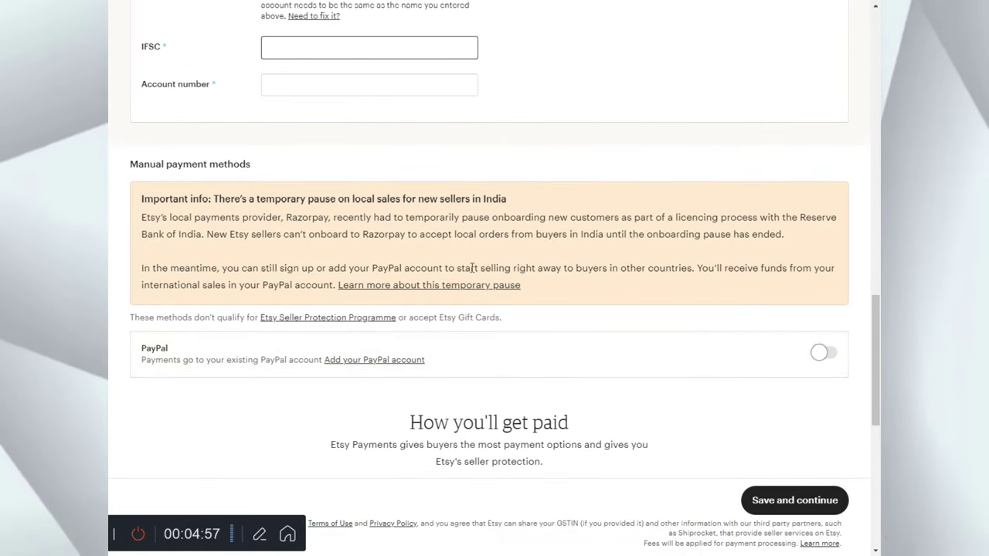
scroll(494, 309, up, 2)
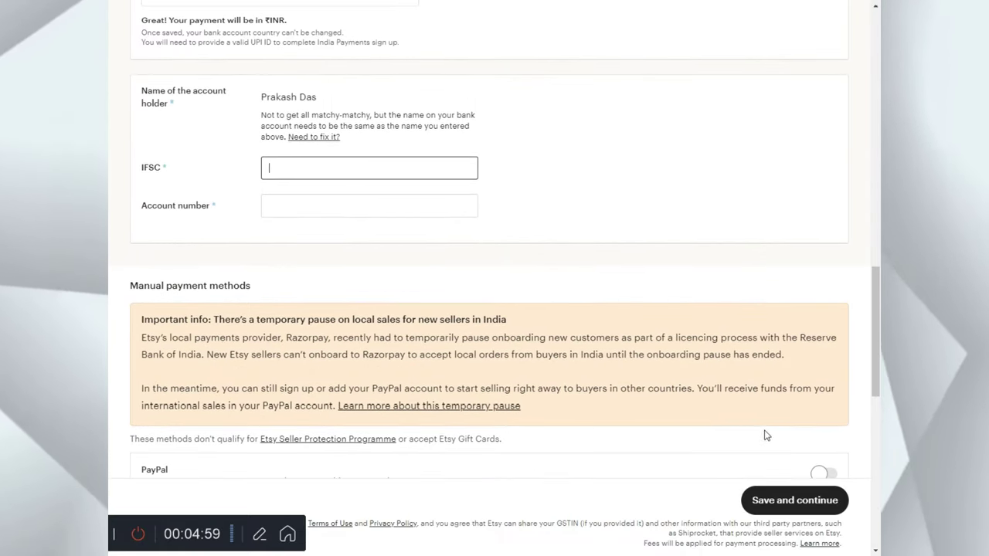
scroll(793, 417, down, 1)
click(819, 416)
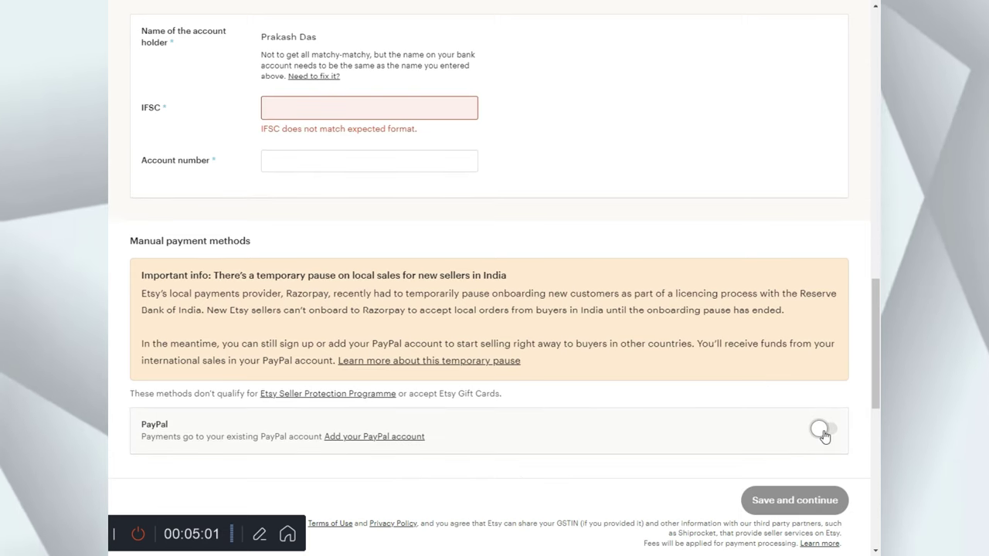
Turn on PayPal and save the PayPal account email, entered and confirmed
click(822, 432)
click(466, 185)
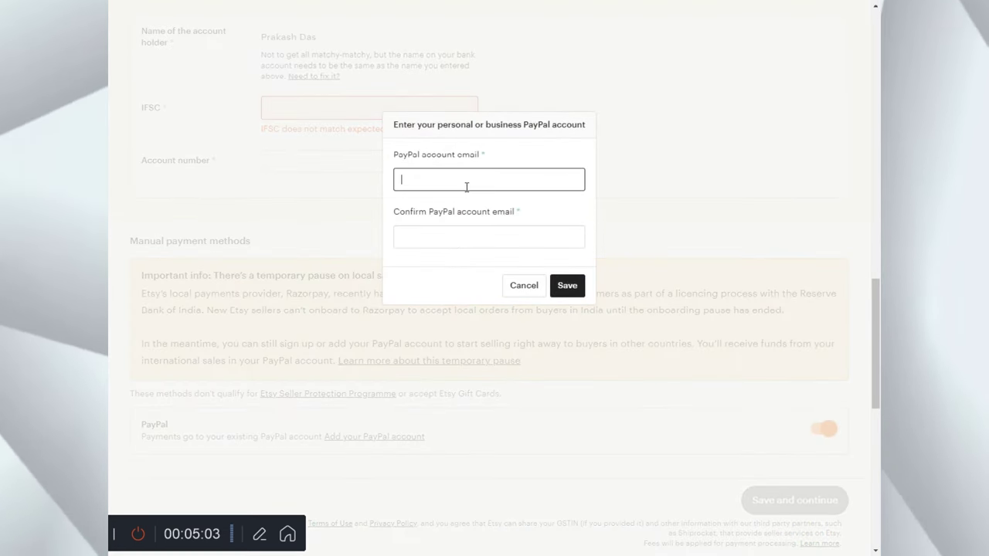
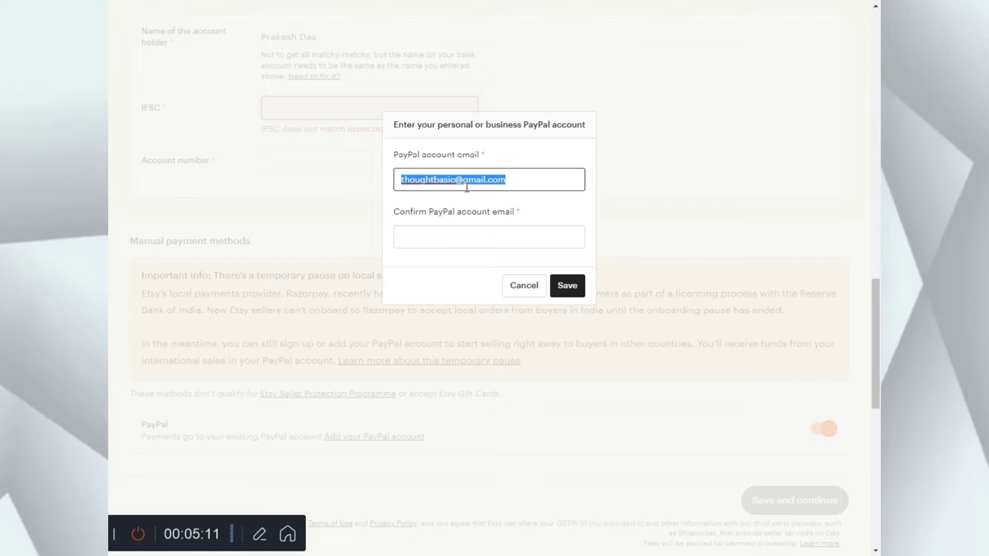
key(Tab)
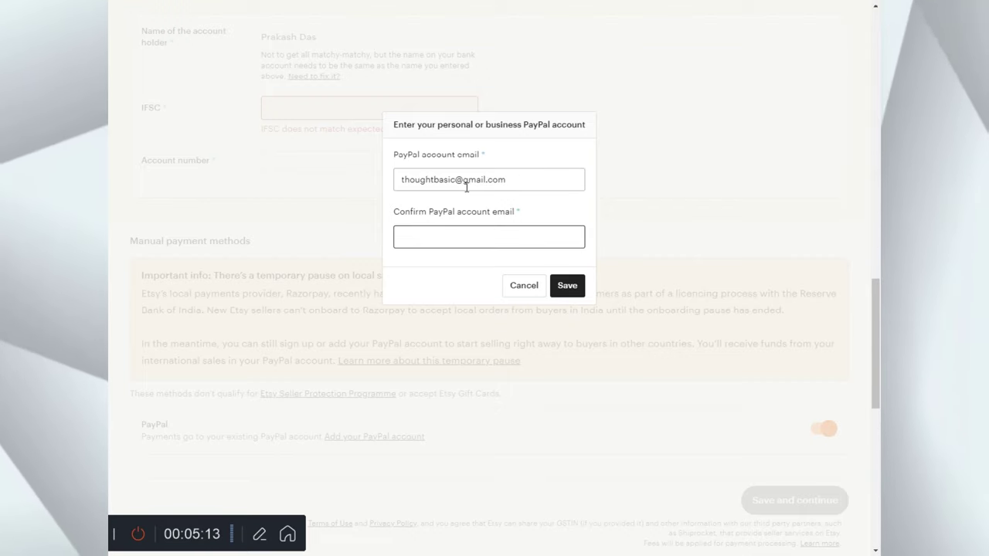
key(ctrl+v)
click(568, 285)
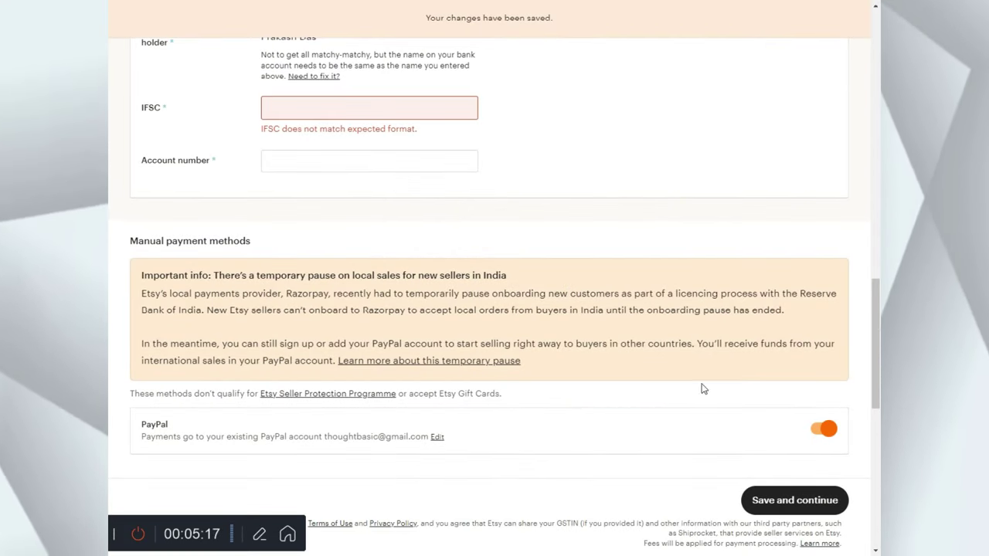
Submit the payment details, revisit the bank account number, and continue to billing
click(804, 501)
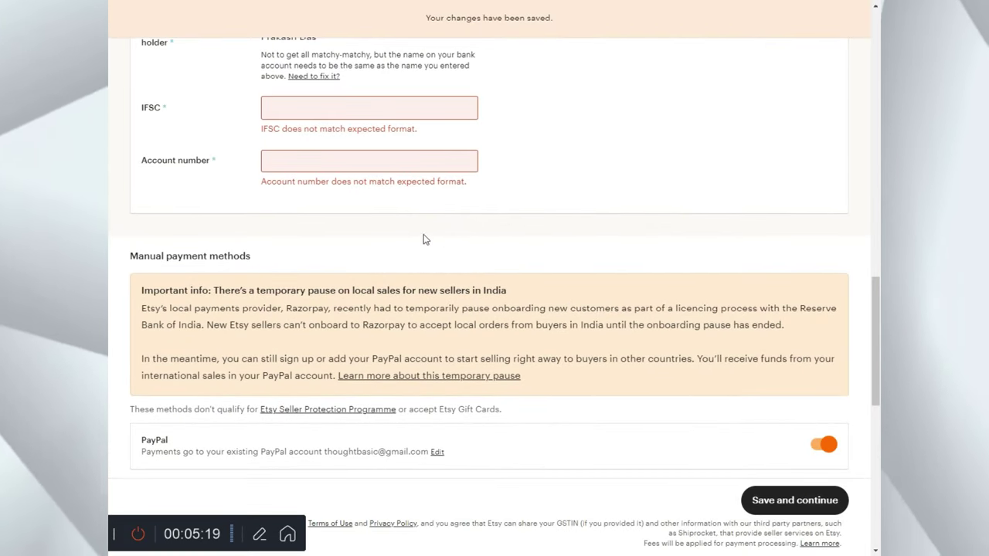
scroll(423, 240, up, 2)
click(331, 283)
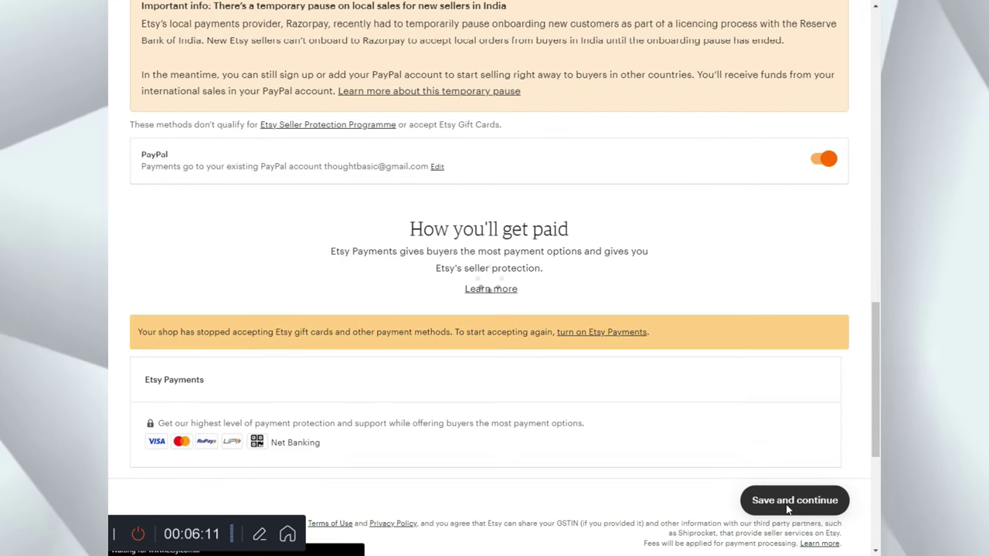
click(792, 500)
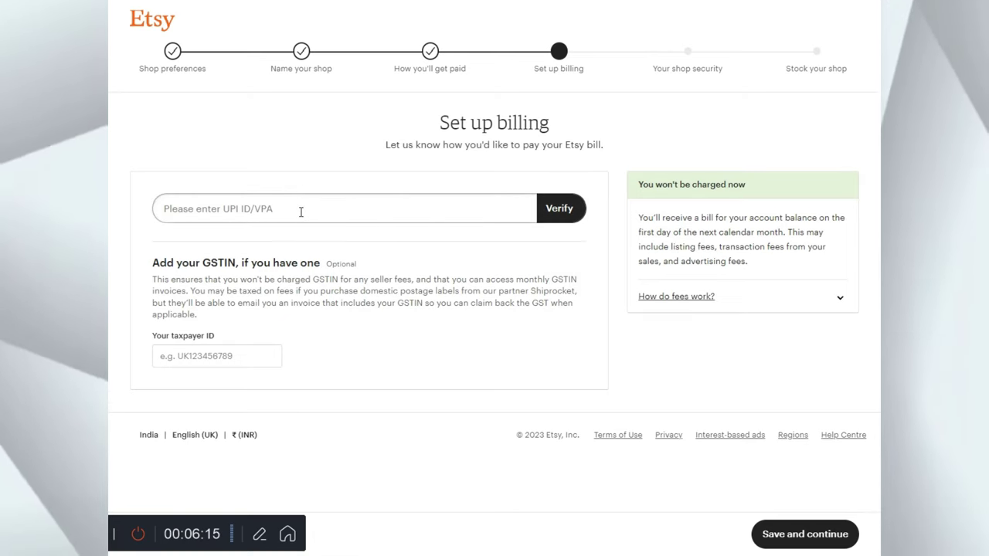
Look over the taxpayer ID and GSTIN fields and attempt to continue past billing
click(199, 352)
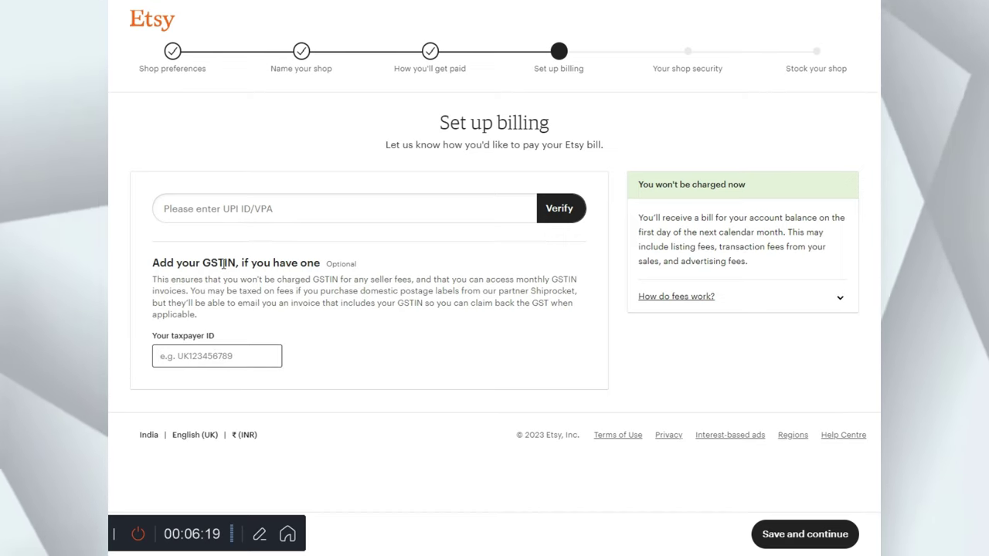
triple_click(266, 265)
click(298, 303)
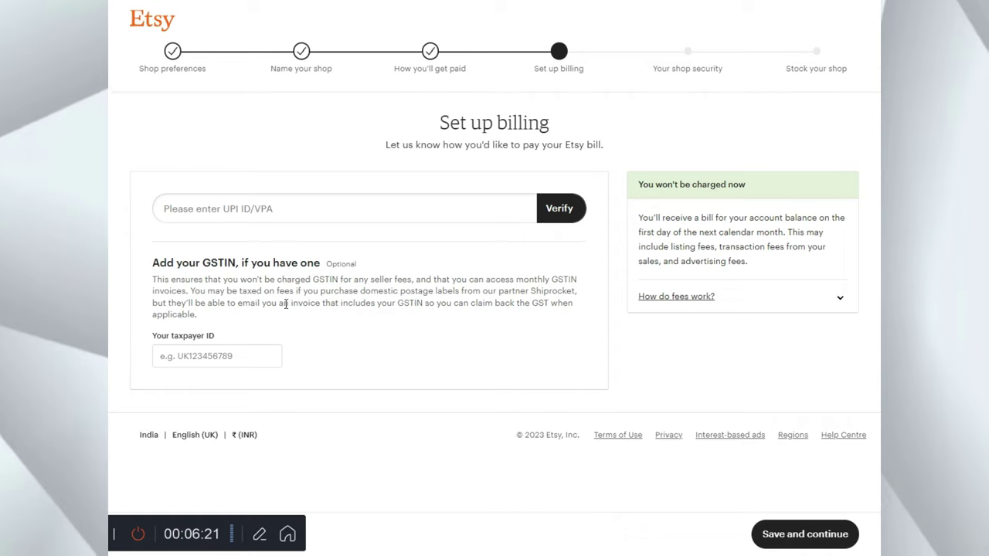
click(820, 544)
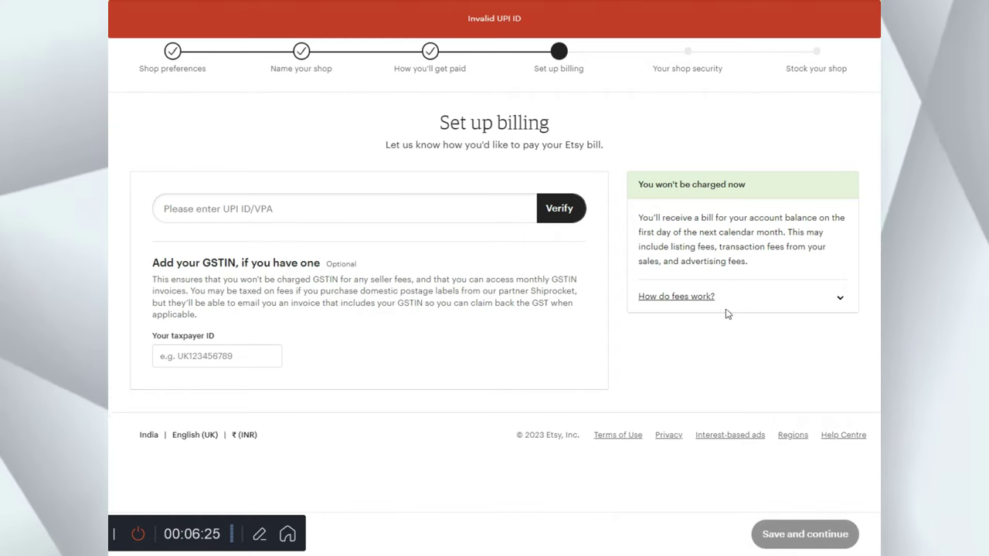
Enter the UPI ID, verify it, and save the billing details
click(338, 209)
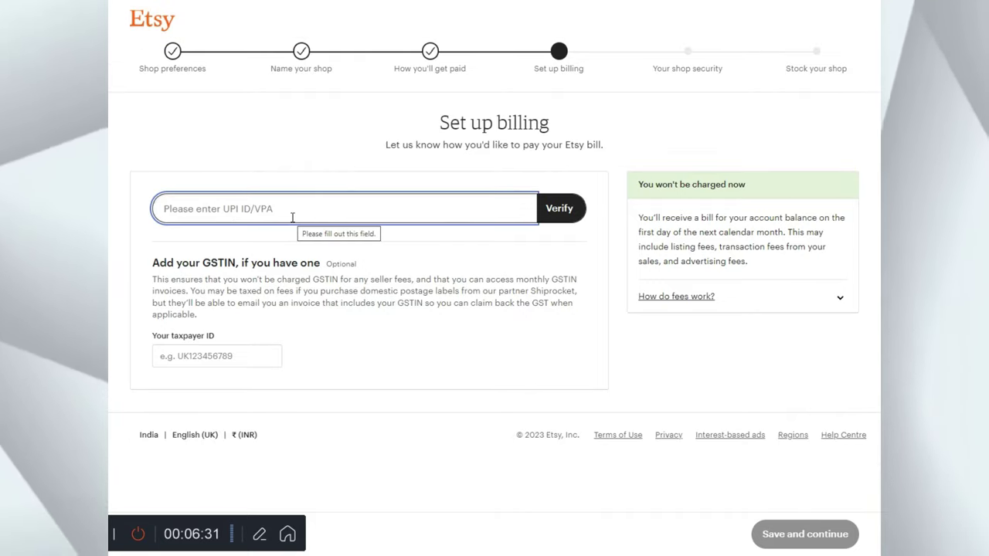
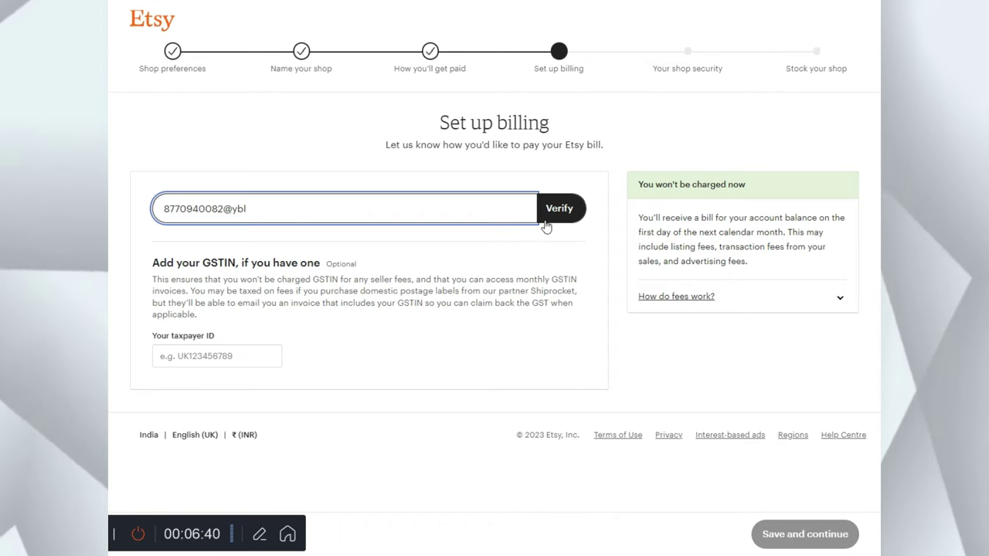
click(558, 213)
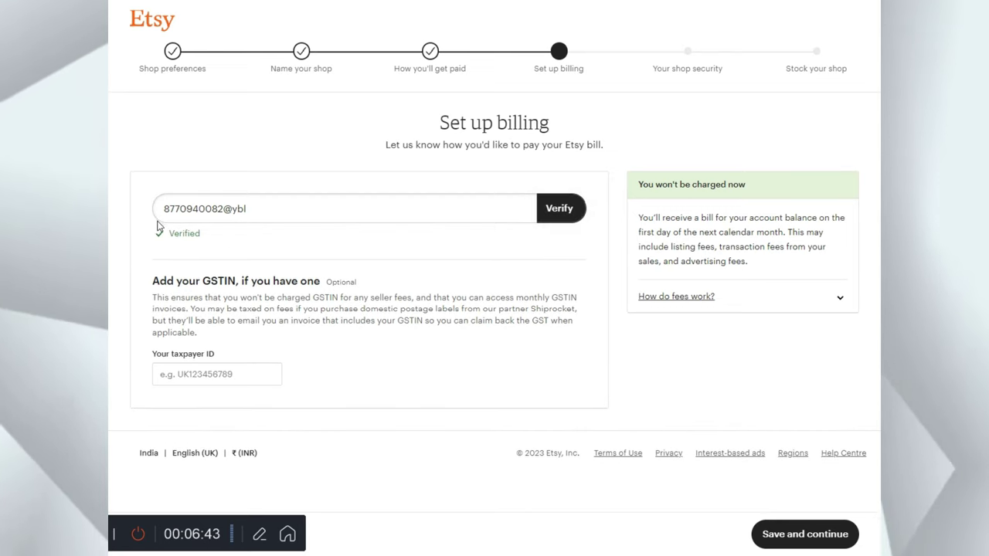
click(801, 539)
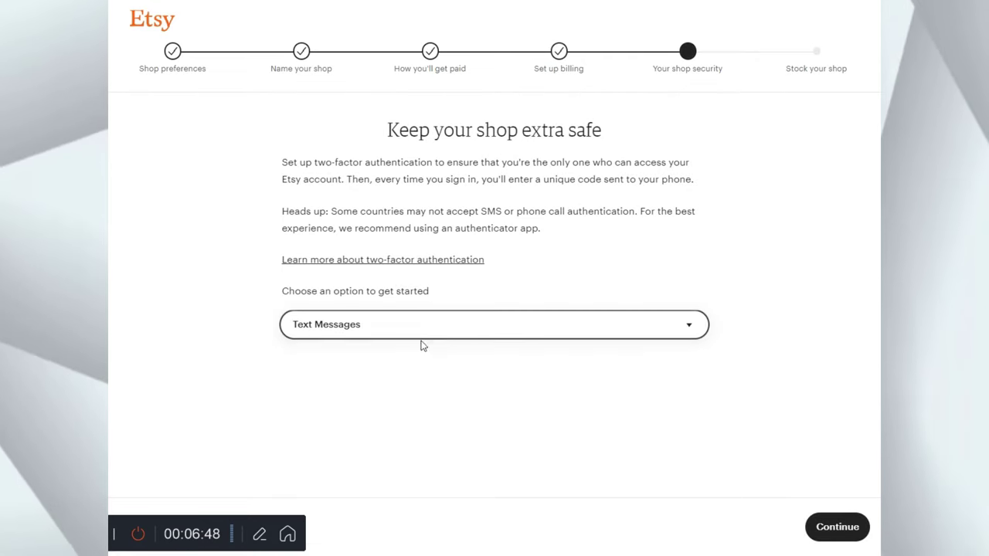
Choose text messages for two-factor and send a code to a +91 India number
click(510, 333)
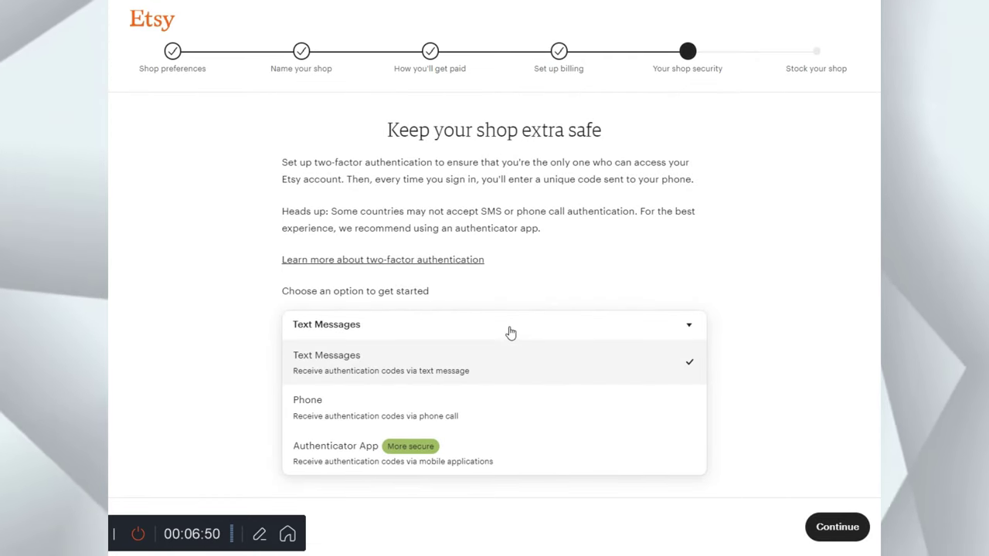
click(509, 333)
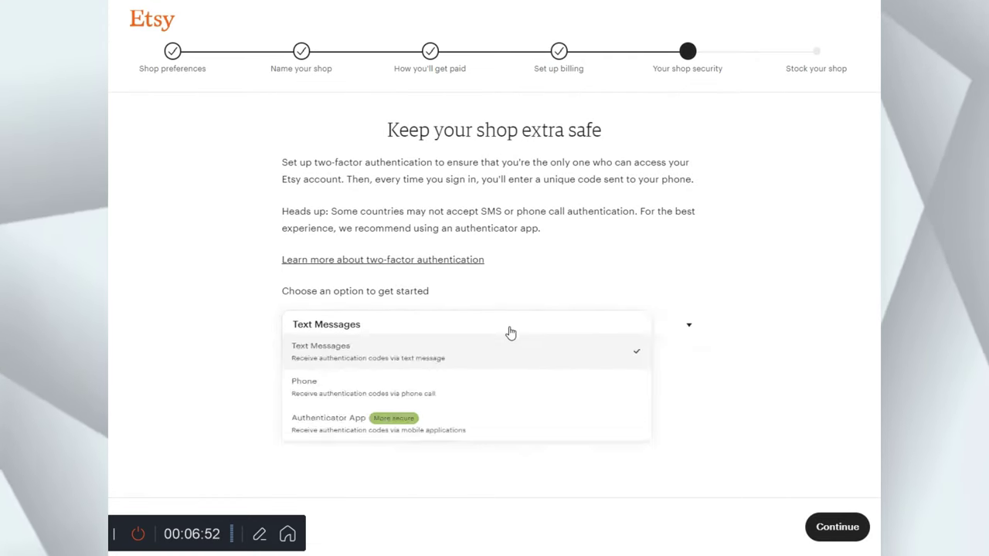
click(846, 528)
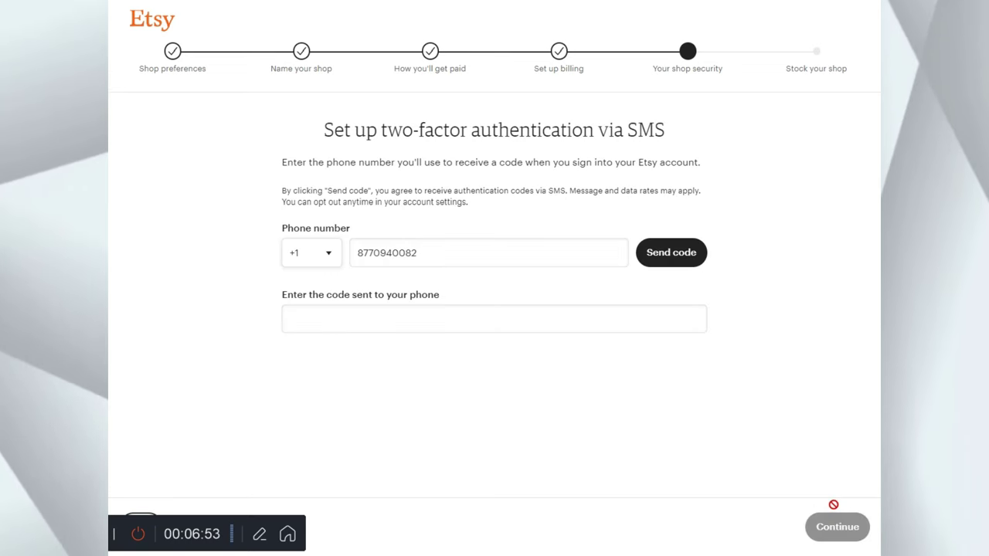
click(323, 255)
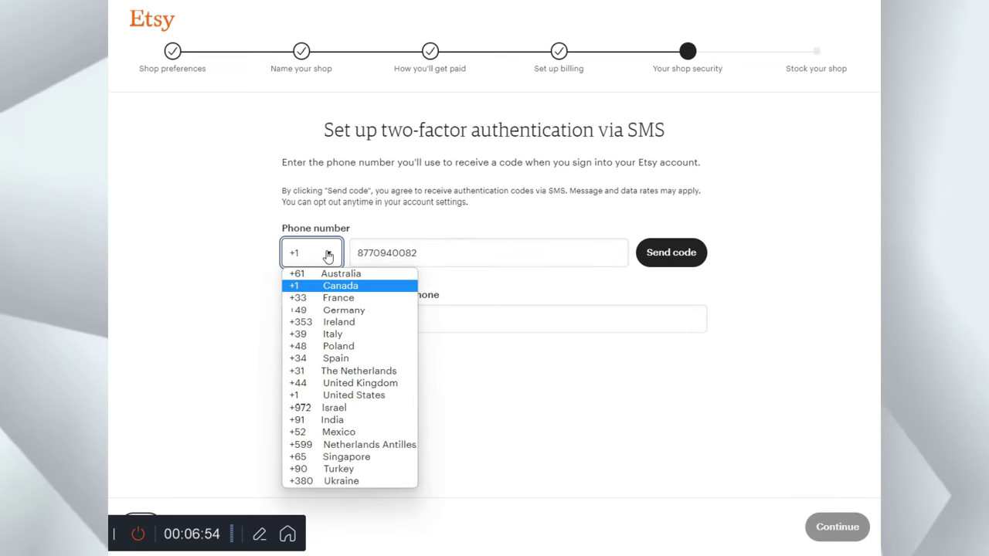
click(362, 420)
click(398, 324)
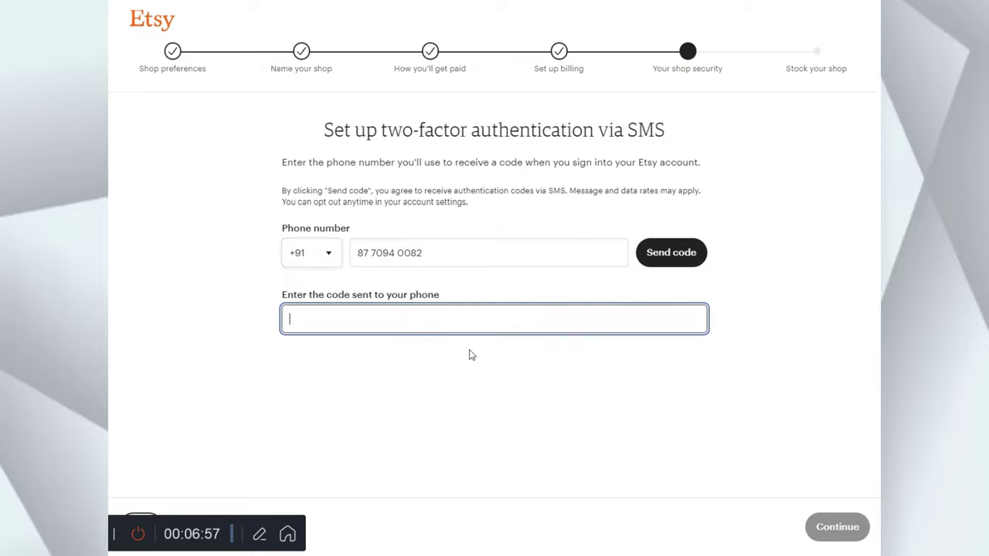
click(677, 260)
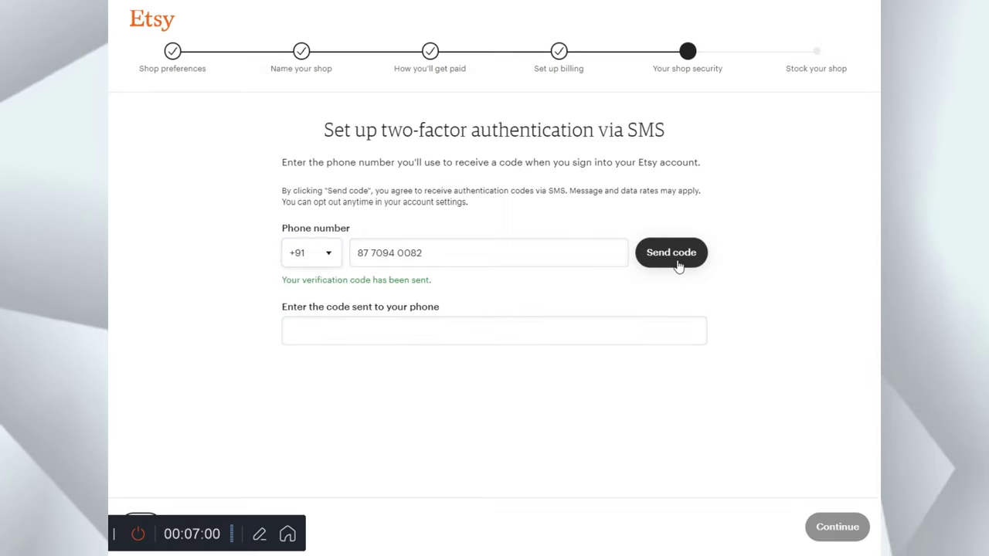
Enter the received SMS verification code to finish two-factor, then pass the backup codes page
click(466, 333)
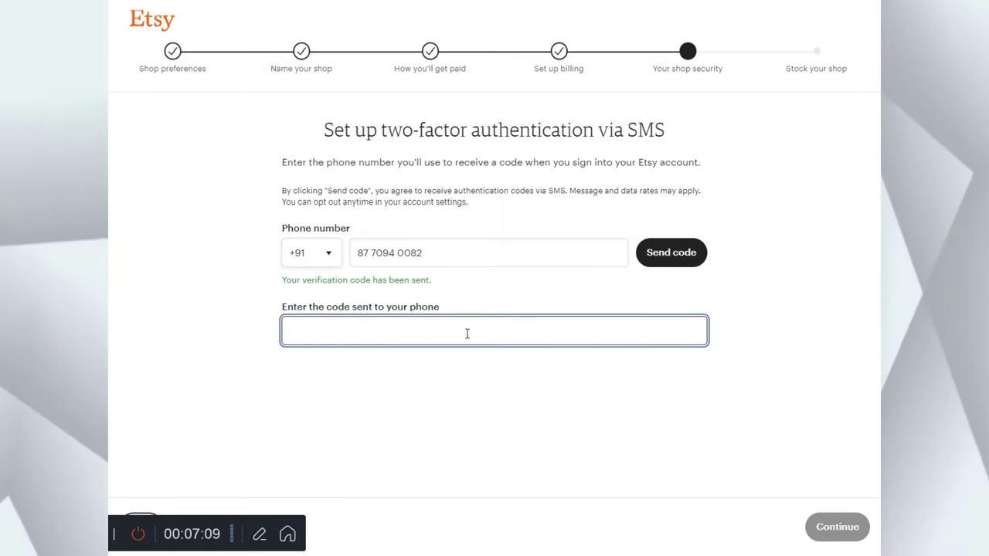
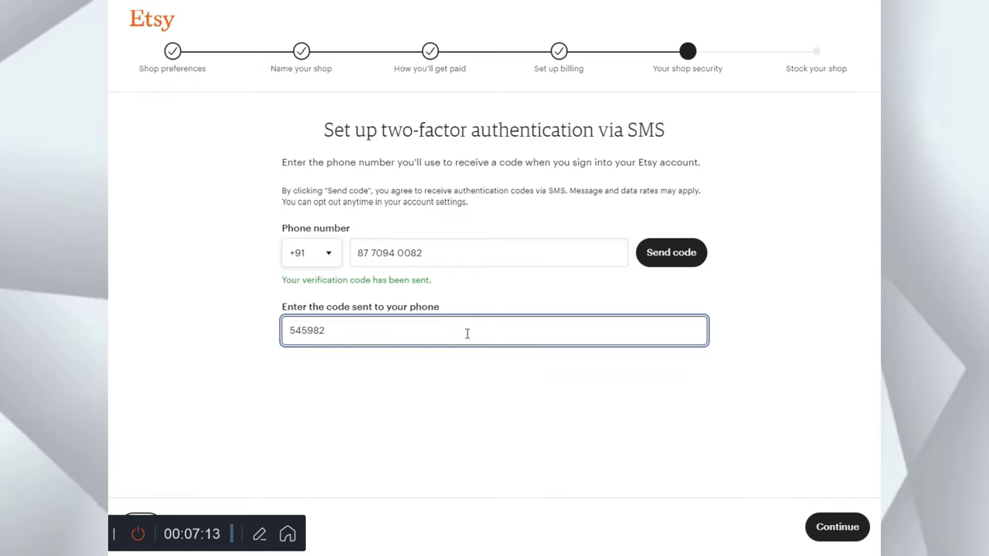
click(838, 527)
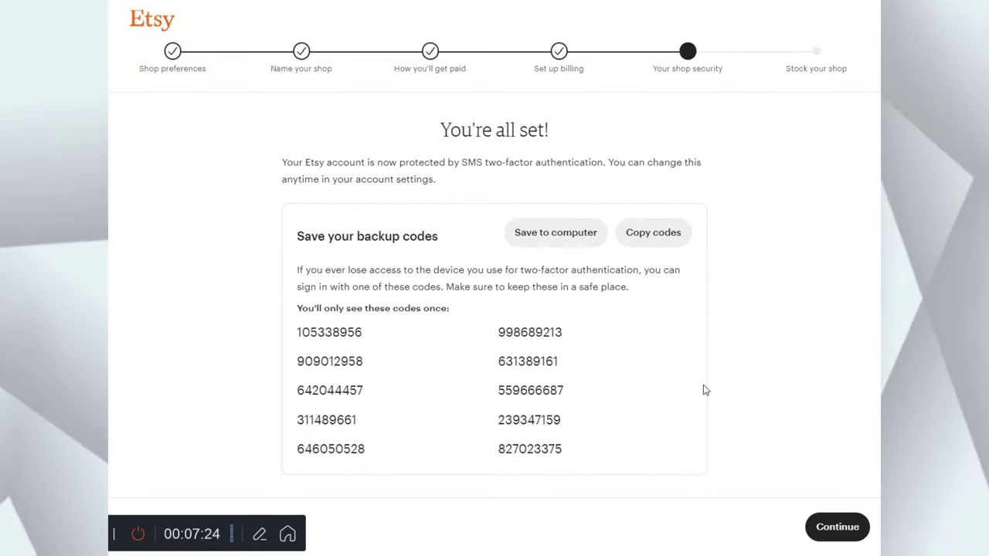
click(845, 537)
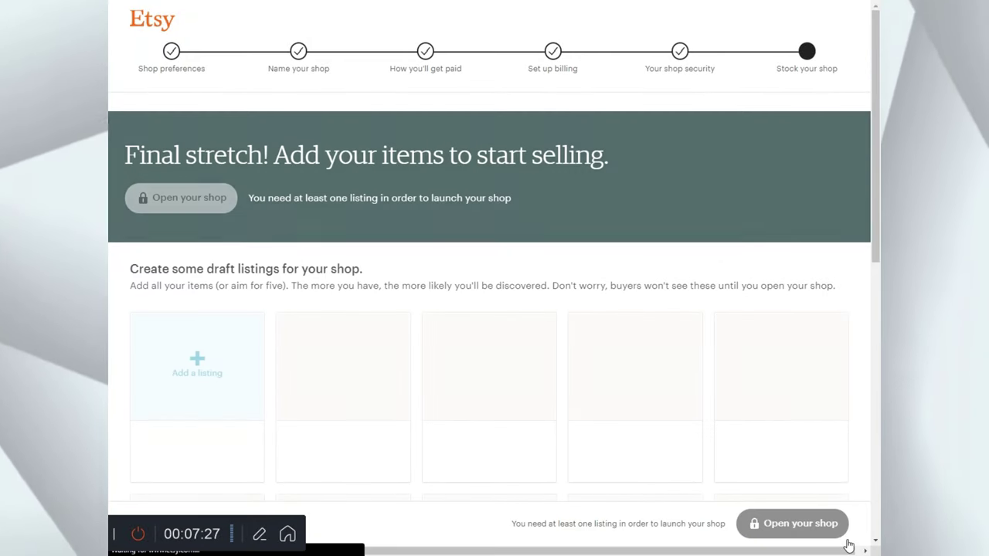
Start a new listing and upload the white sneaker photo
scroll(479, 311, down, 3)
click(232, 193)
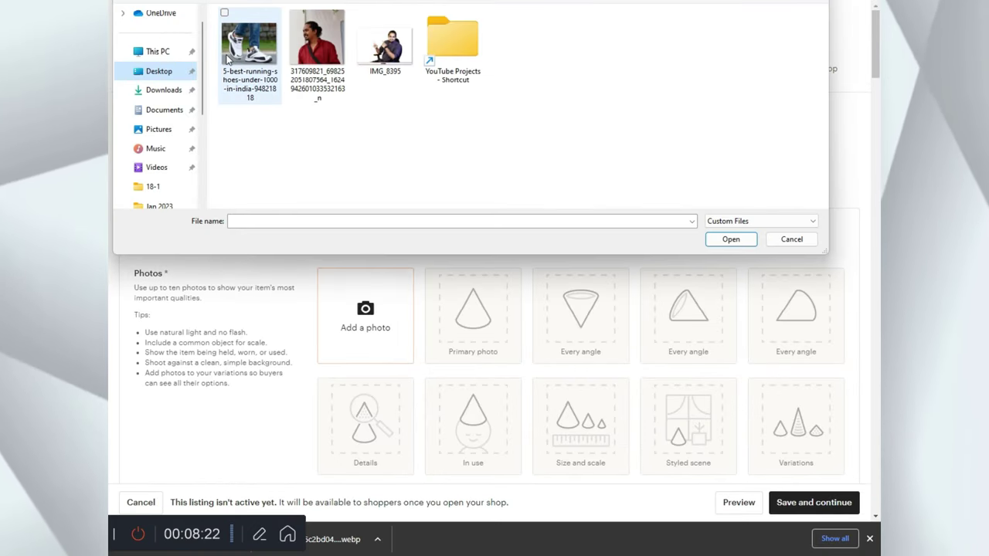
click(249, 54)
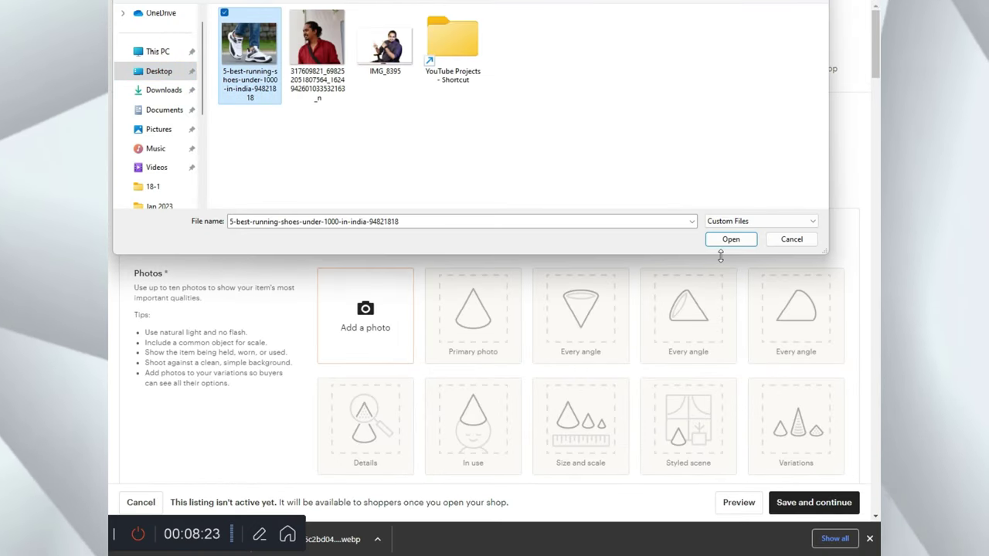
click(729, 239)
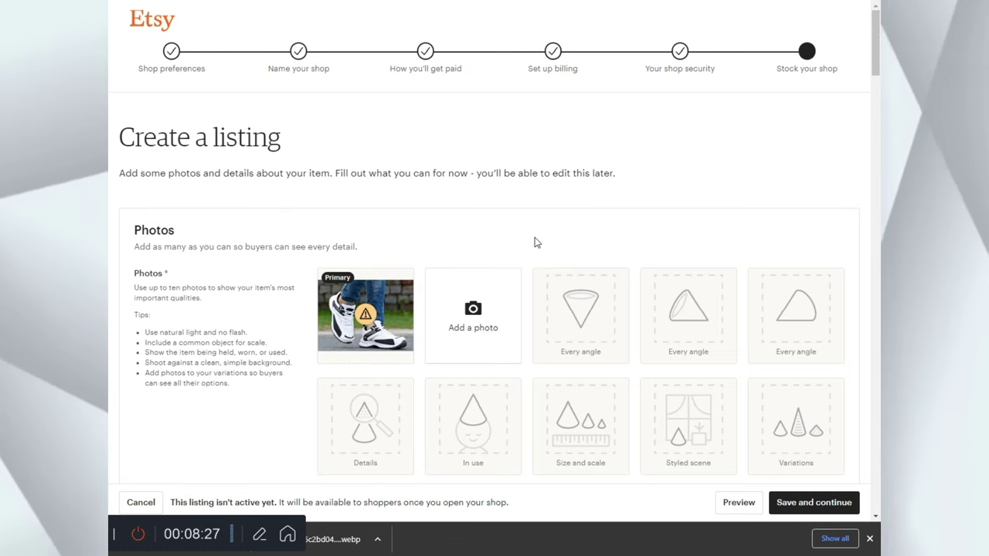
Adjust the listing thumbnail and save it unchanged
scroll(537, 243, down, 5)
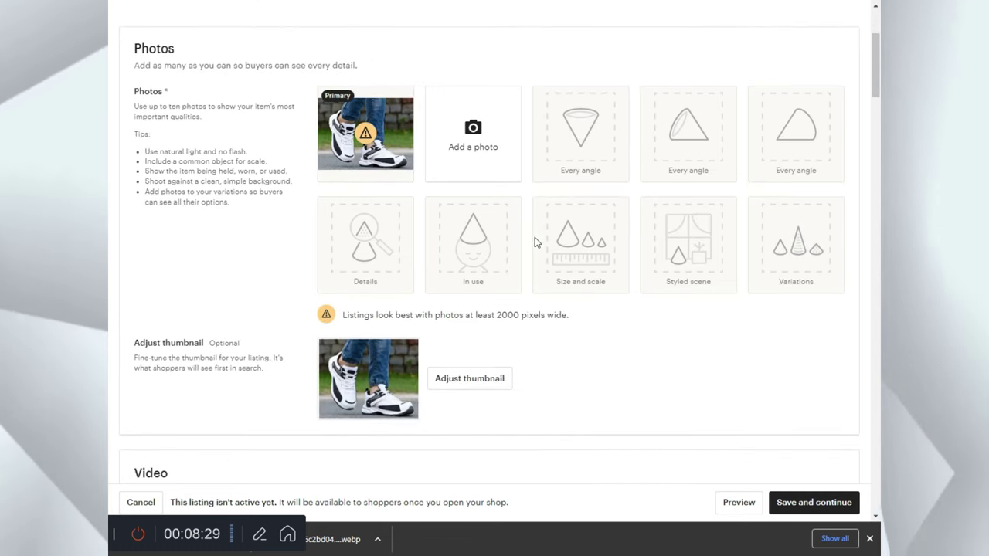
click(498, 203)
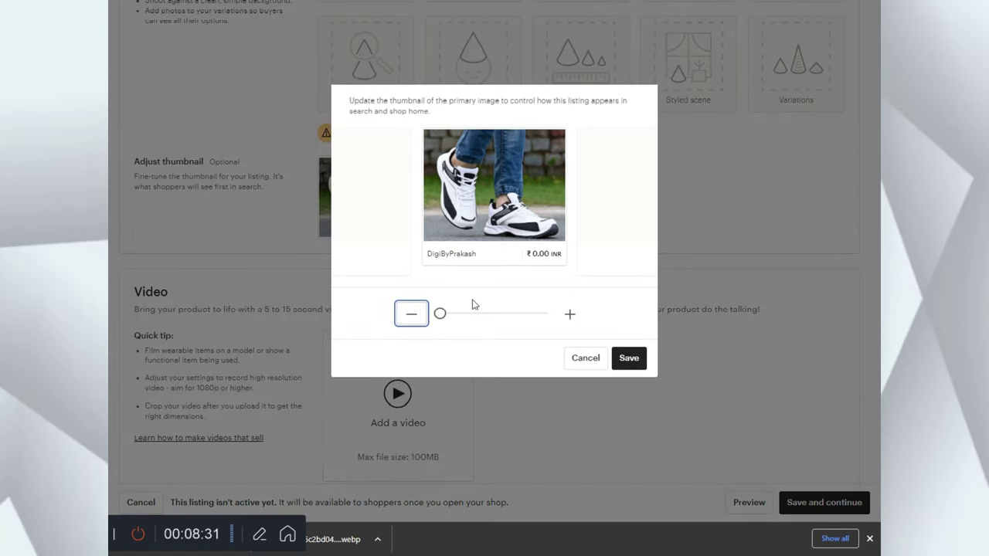
mouse_move(441, 314)
mouse_down()
mouse_move(479, 315)
mouse_move(424, 317)
mouse_up()
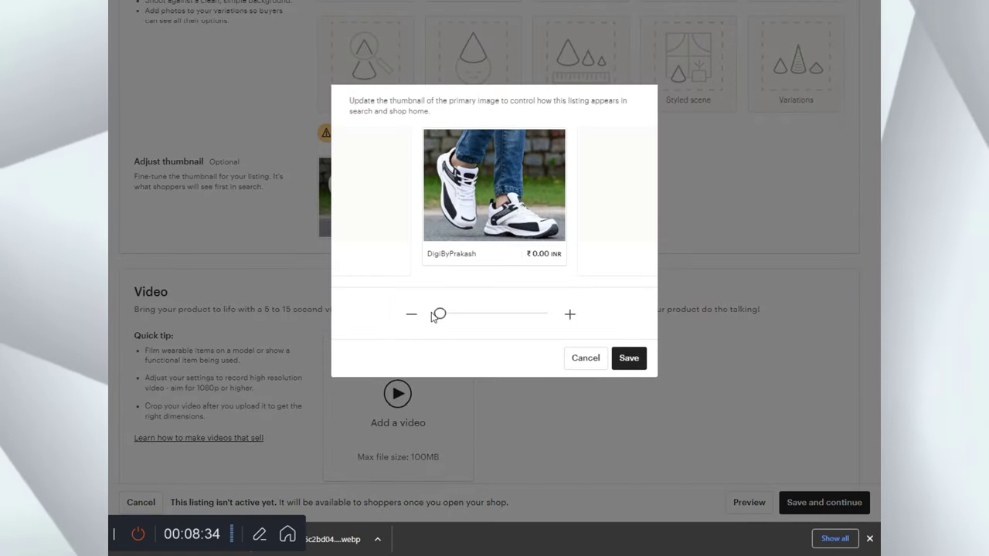
click(627, 360)
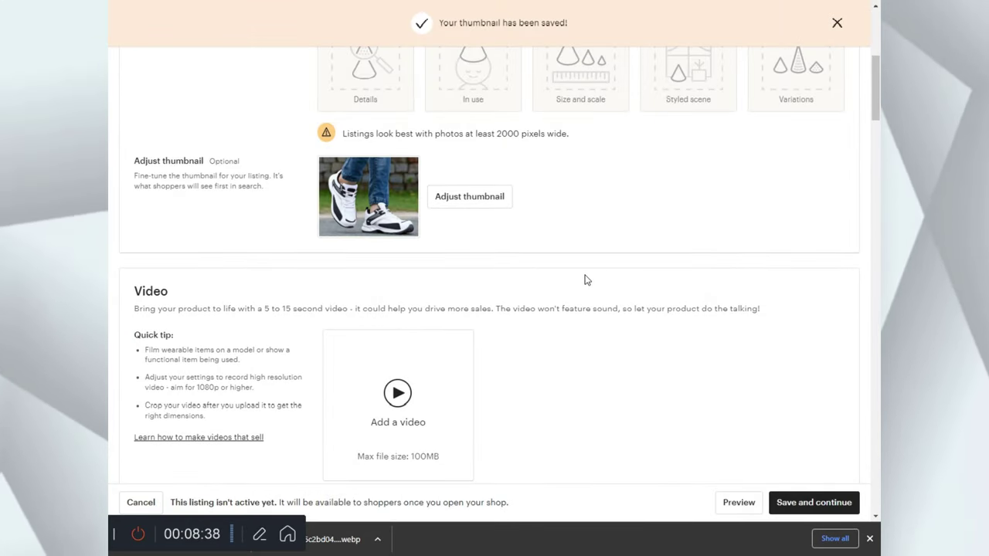
scroll(585, 280, down, 3)
scroll(410, 265, down, 2)
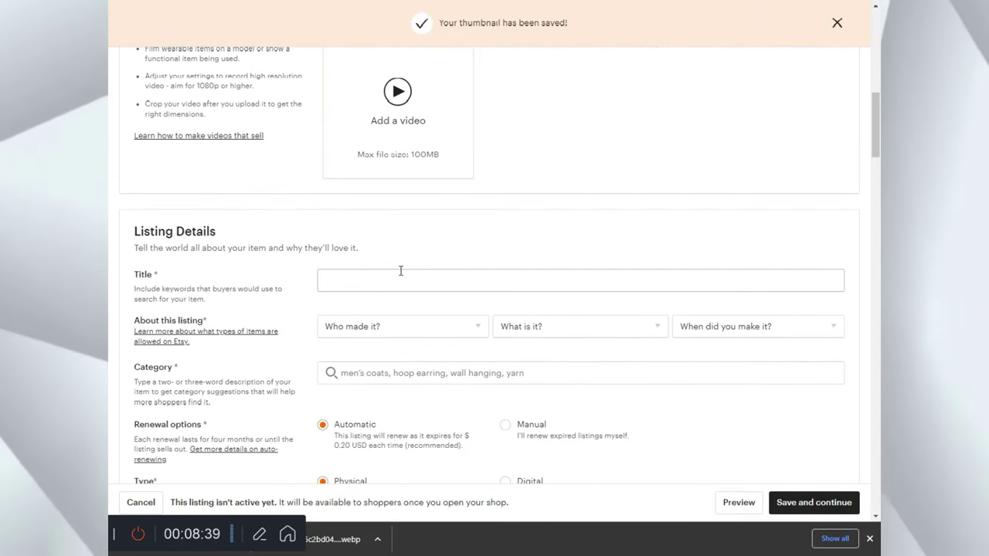
Title the listing 'Best Shoes' and set Who made it to 'I did'
click(400, 278)
text(Best Shoes)
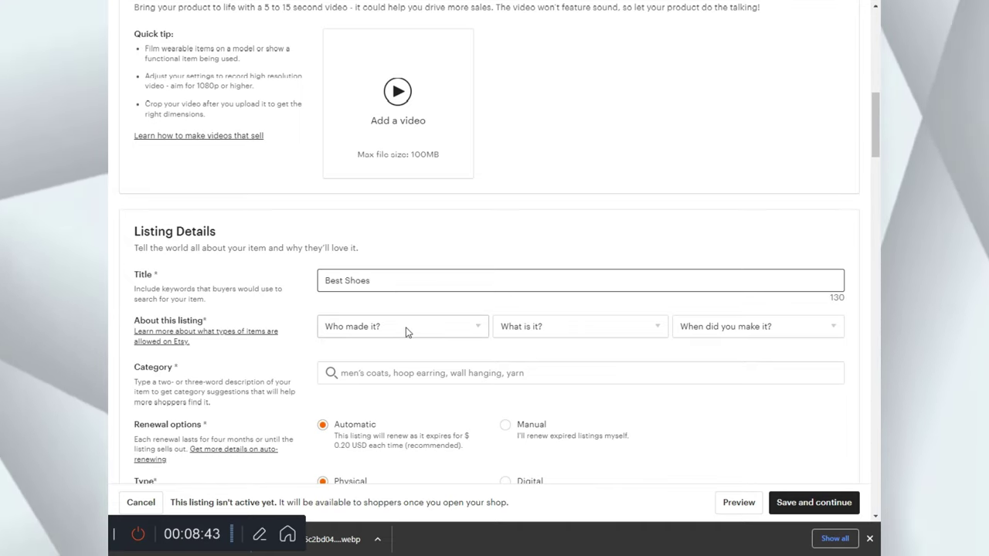
click(407, 329)
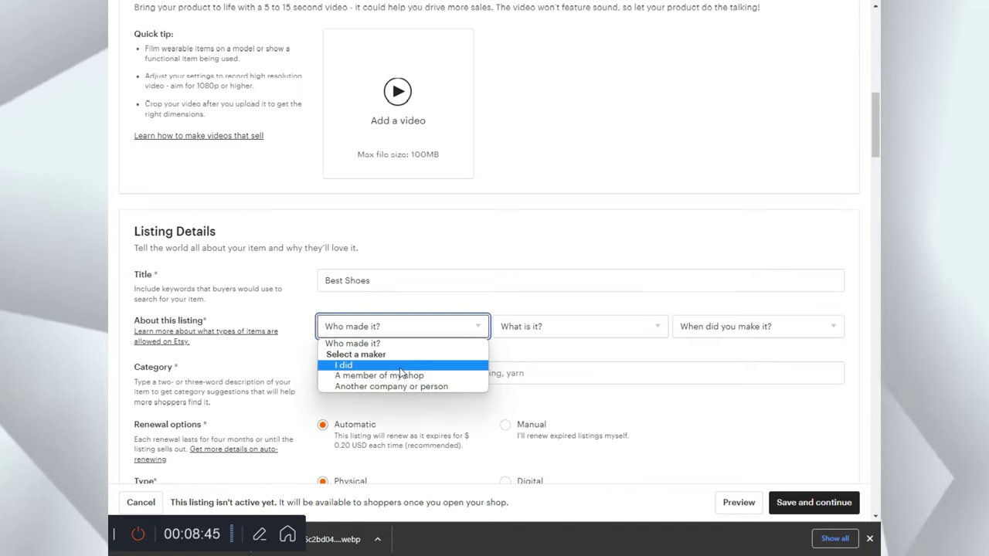
click(400, 366)
Search 'men's shoes' and set the category to Sneakers & Athletic Shoes
scroll(464, 255, down, 2)
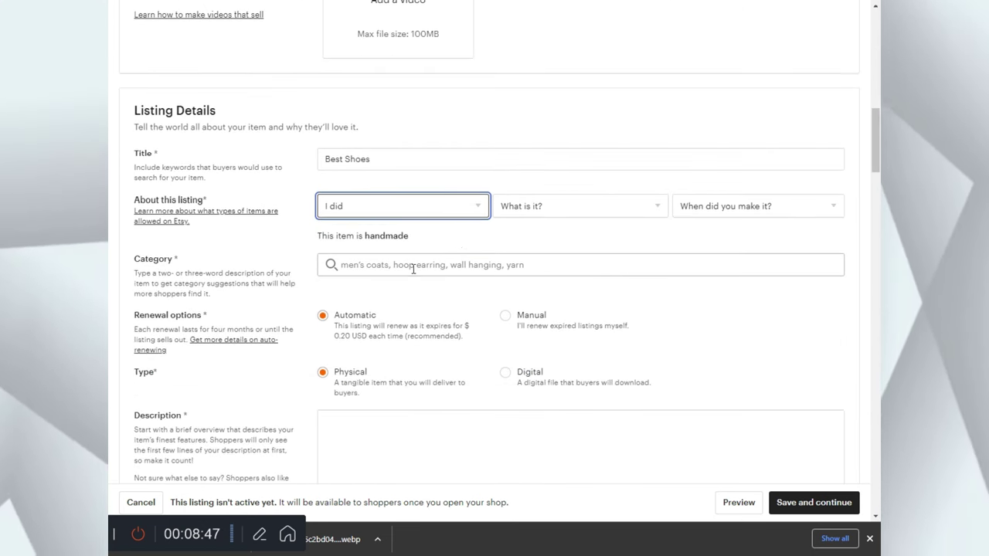
click(414, 269)
text(men)
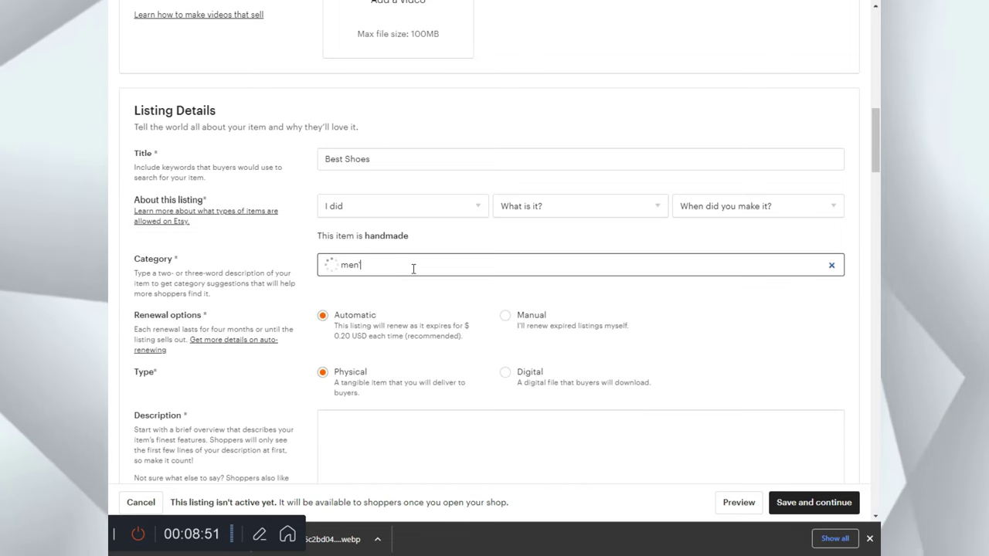
text( s sh)
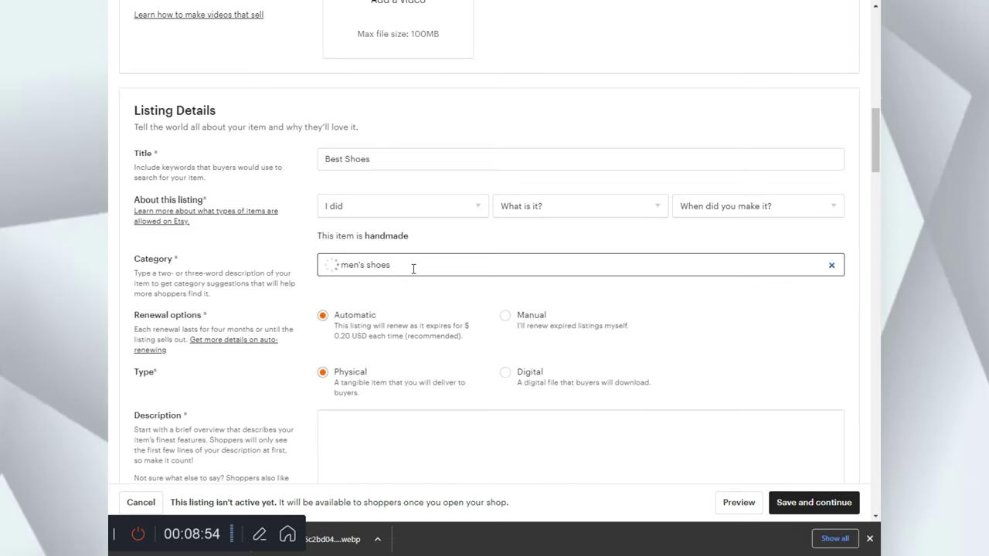
click(423, 307)
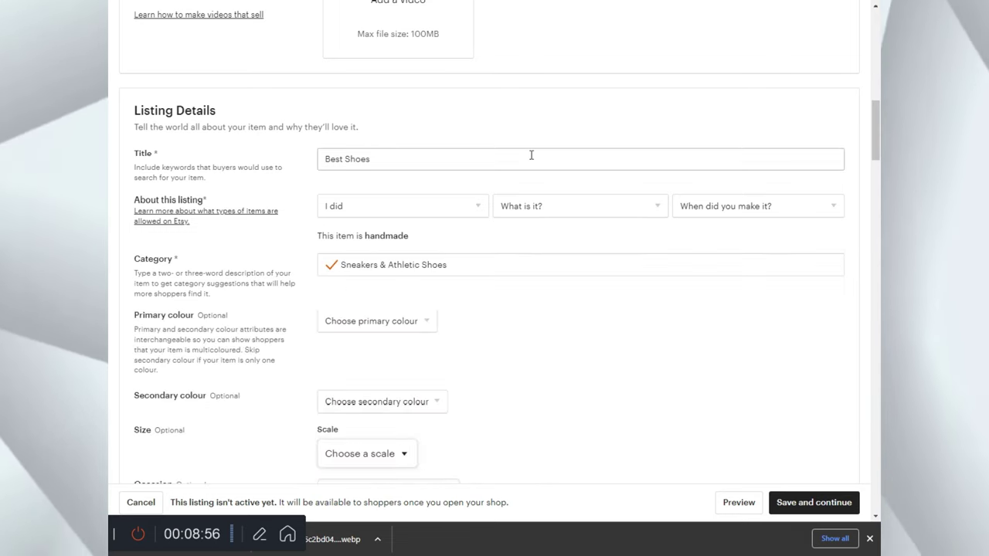
click(559, 207)
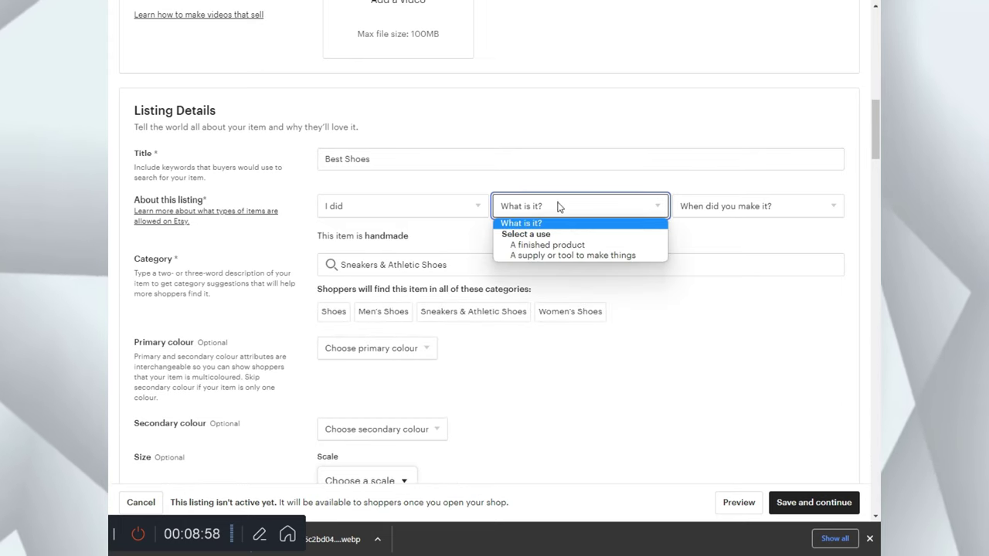
click(559, 208)
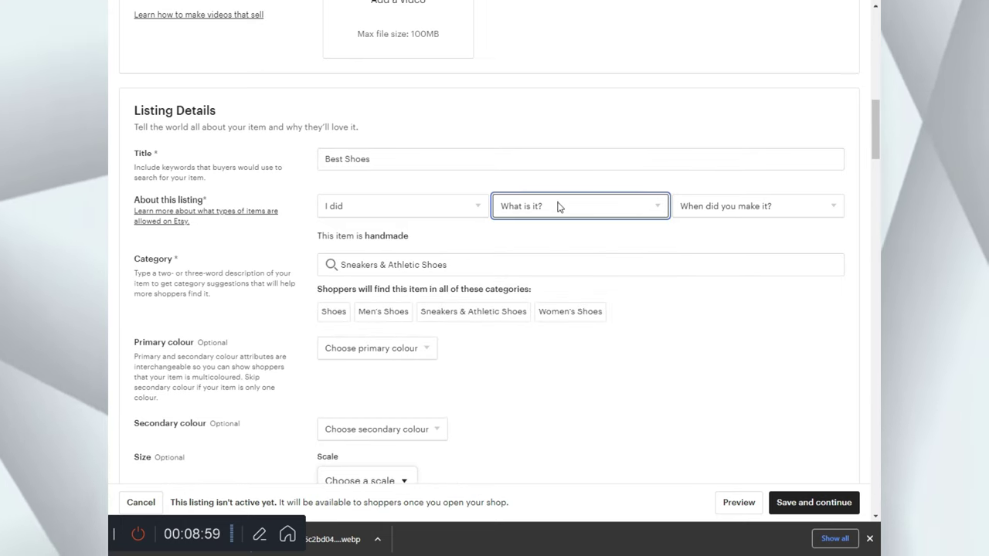
scroll(479, 225, down, 2)
click(379, 196)
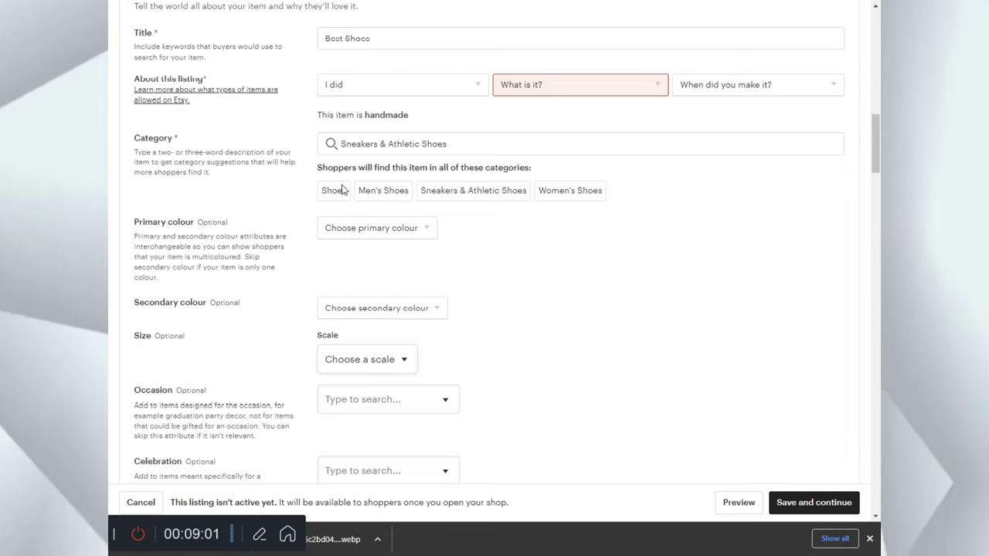
Set the primary colour to White and leave the secondary colour unset
click(405, 227)
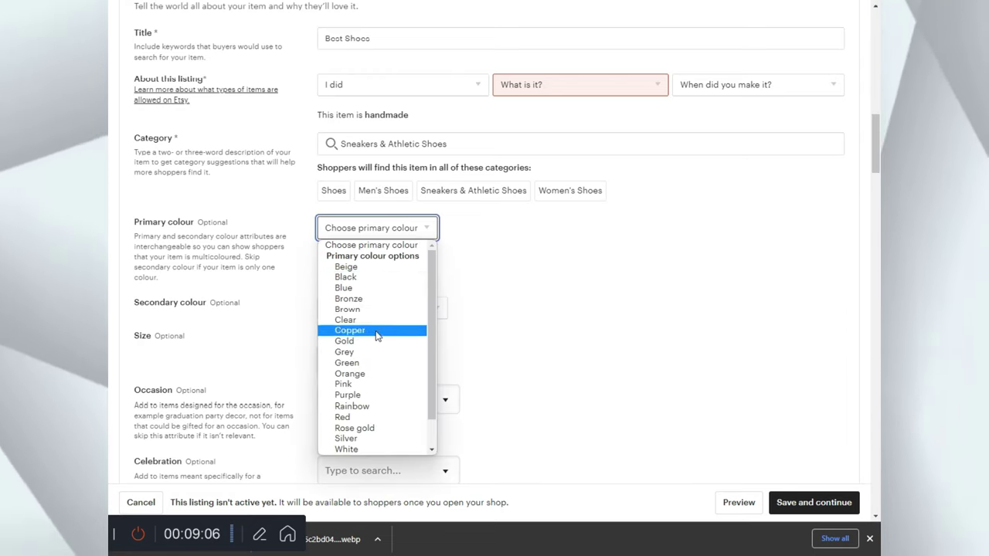
click(371, 449)
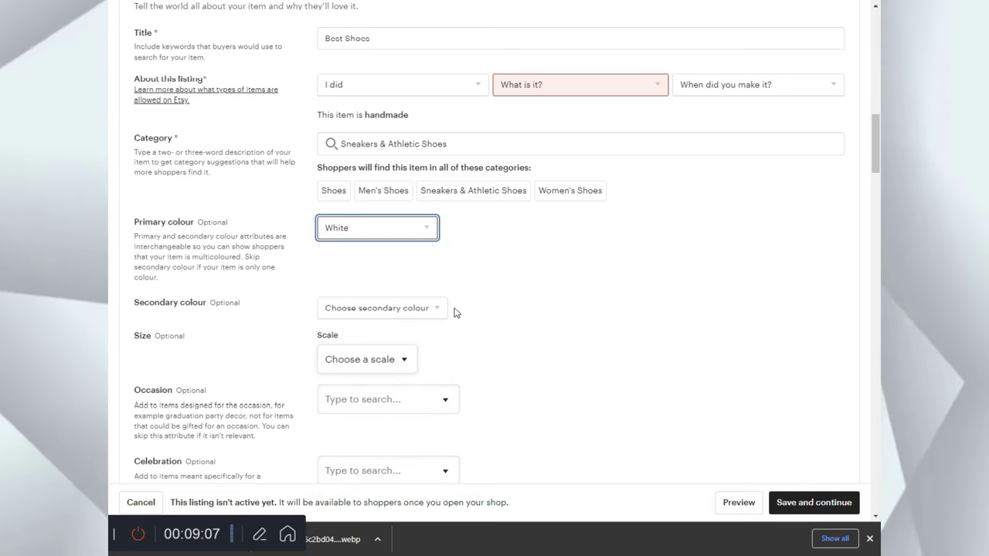
click(402, 308)
click(402, 307)
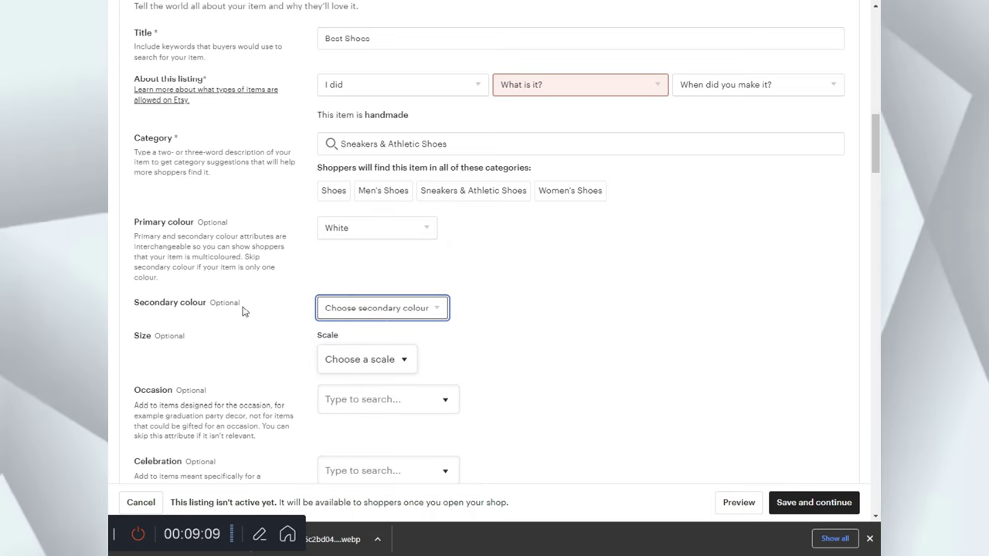
Set the shoe size to US/CA 5.5 and the occasion to 1st birthday
scroll(475, 309, down, 2)
click(387, 238)
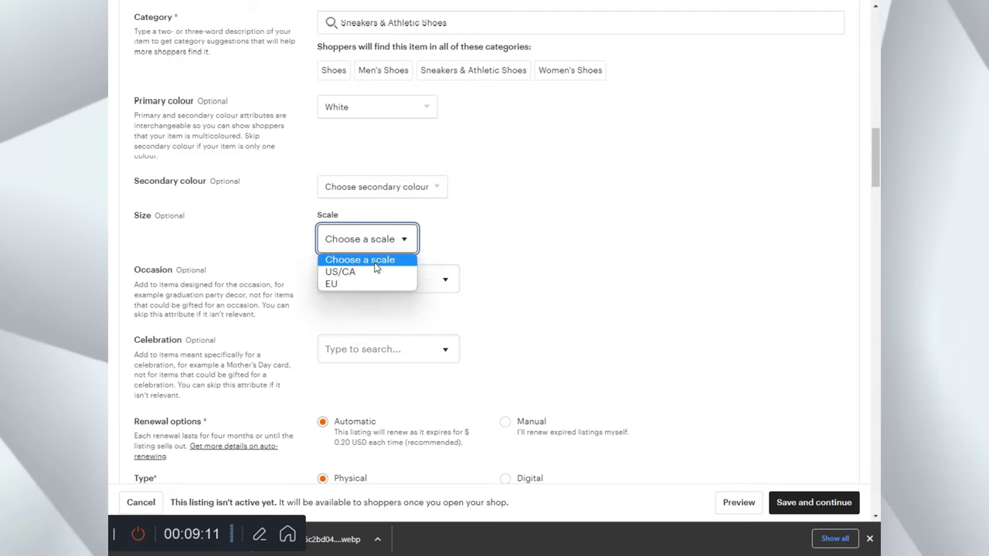
click(371, 273)
click(410, 284)
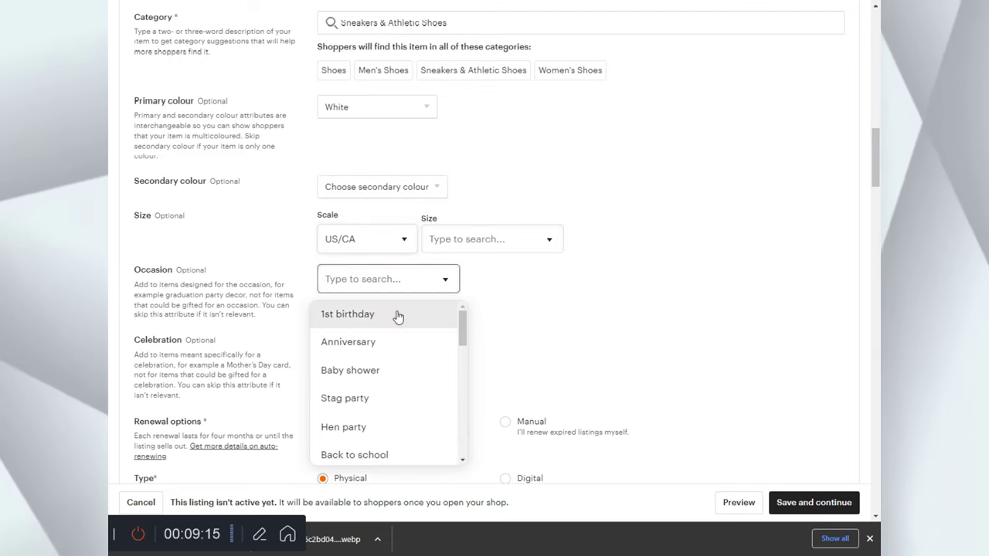
click(397, 315)
click(479, 239)
click(472, 303)
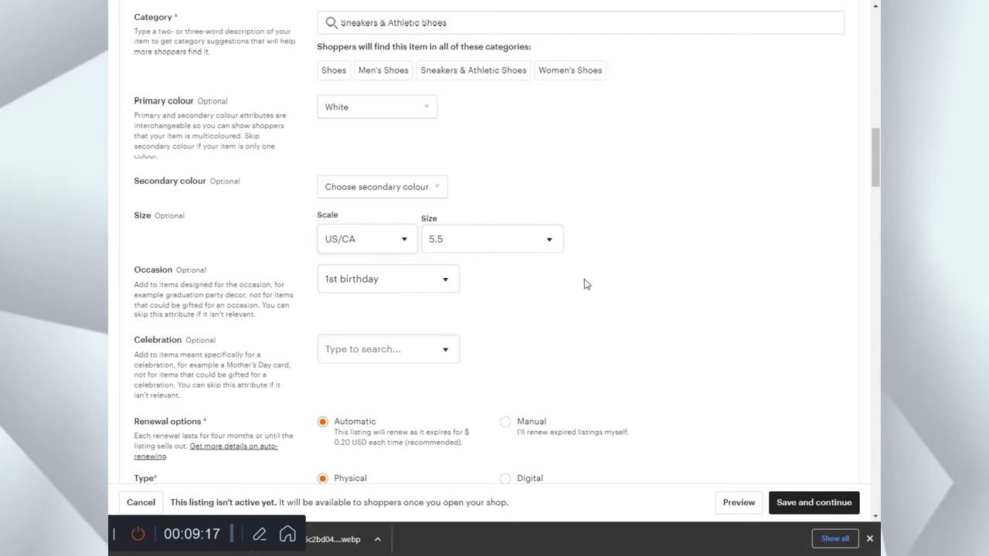
Leave the celebration unset and move to the item description
scroll(585, 283, down, 2)
click(382, 176)
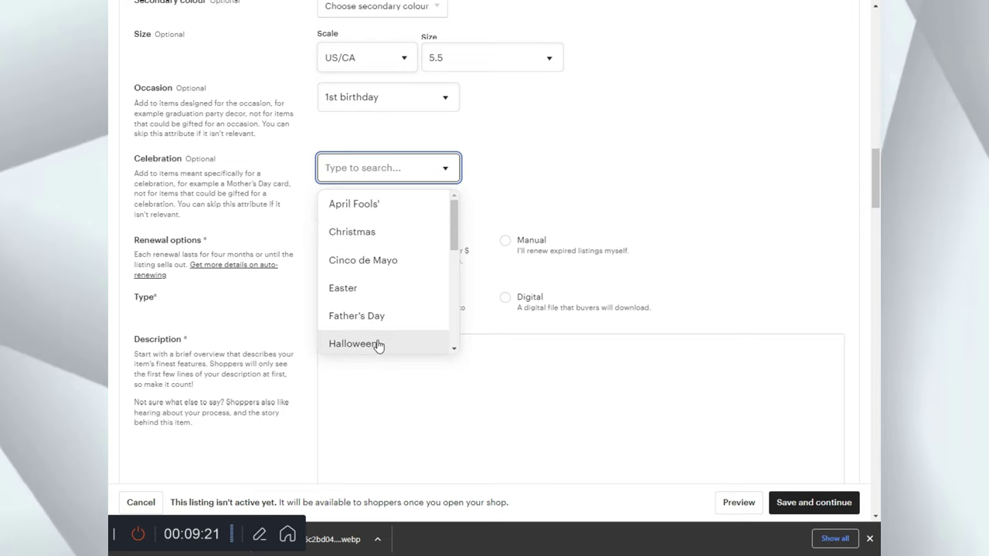
click(463, 203)
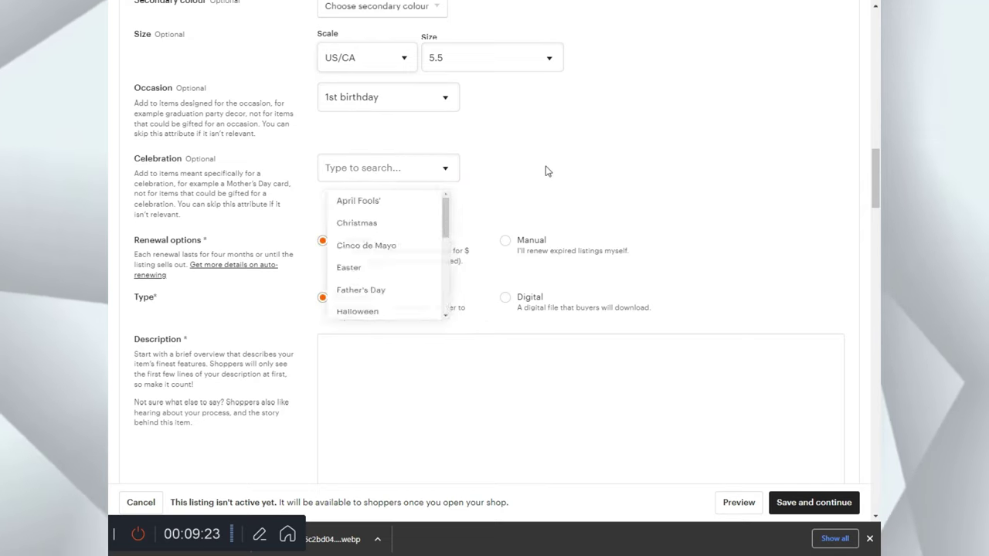
click(379, 337)
scroll(380, 331, down, 2)
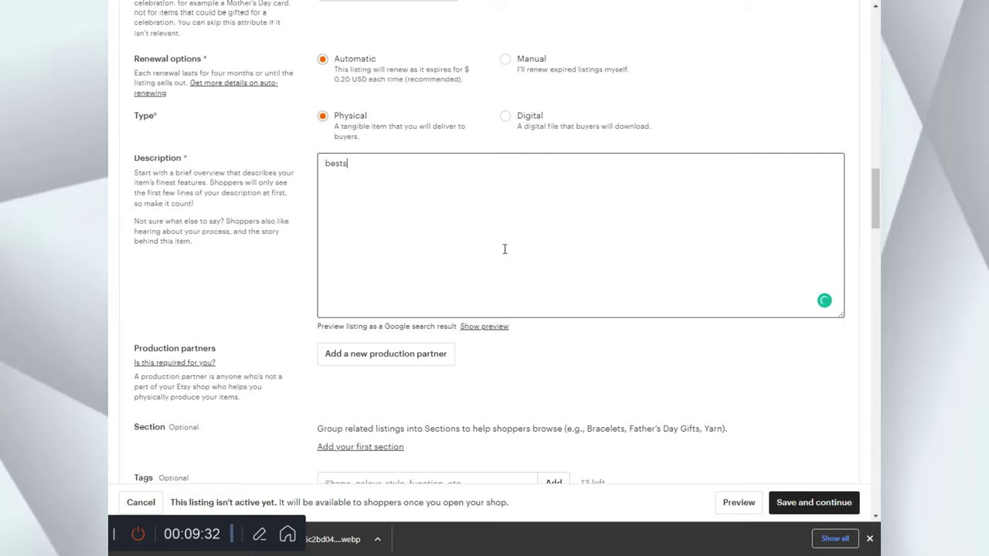
Enter 'best shoes' as the listing description, then go to the tags field
text(best shoes)
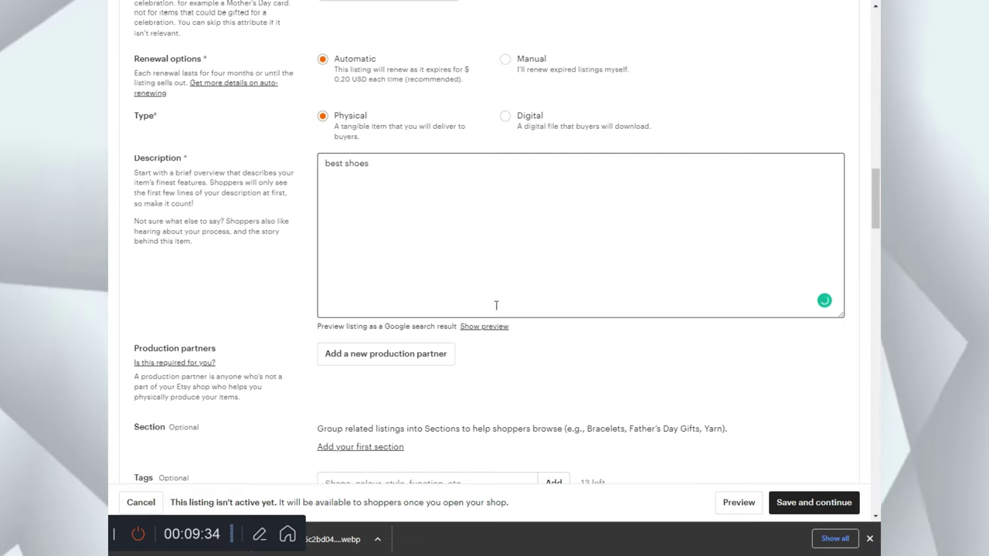
scroll(494, 304, down, 2)
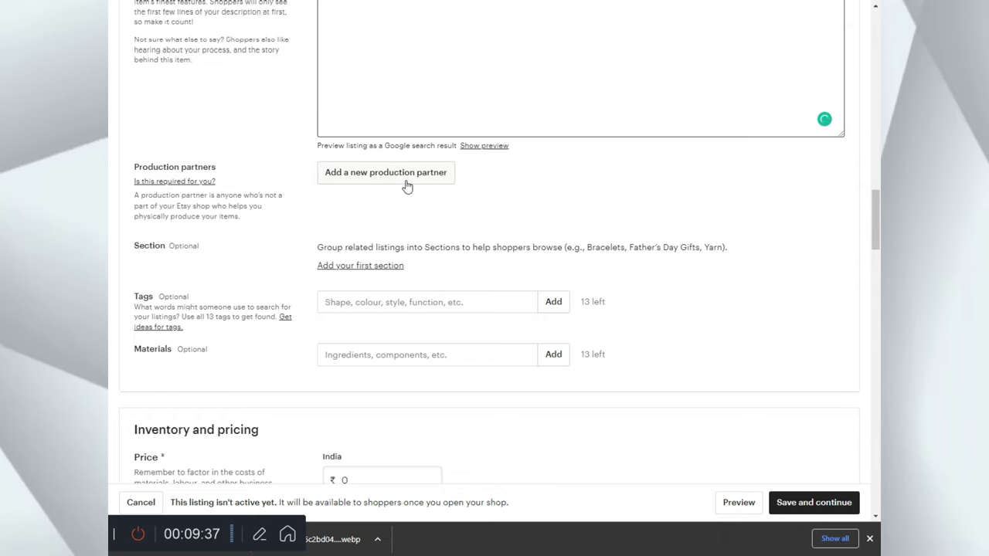
click(391, 302)
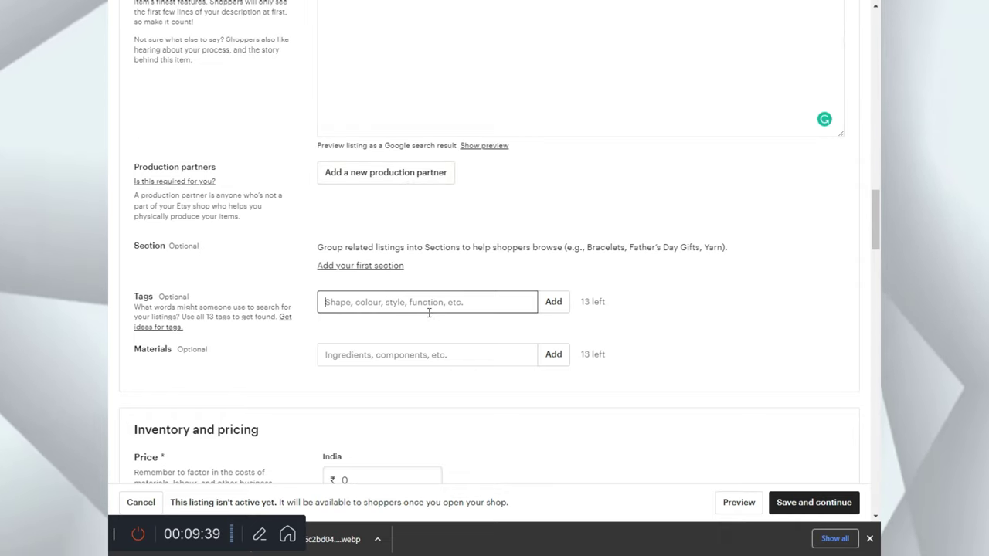
Price the shoes at 1599 for India and 3000 for everywhere else
scroll(391, 342, down, 3)
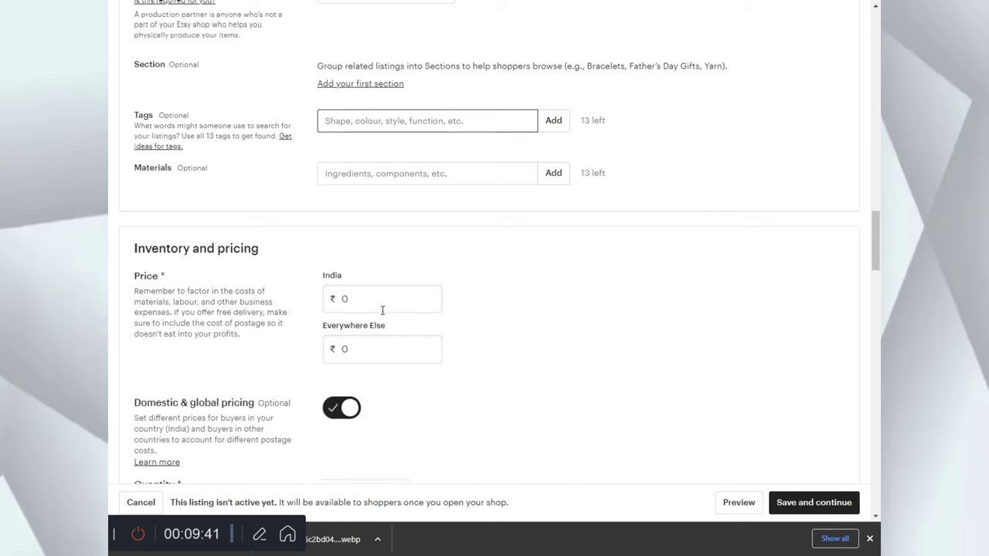
click(381, 306)
text(1599)
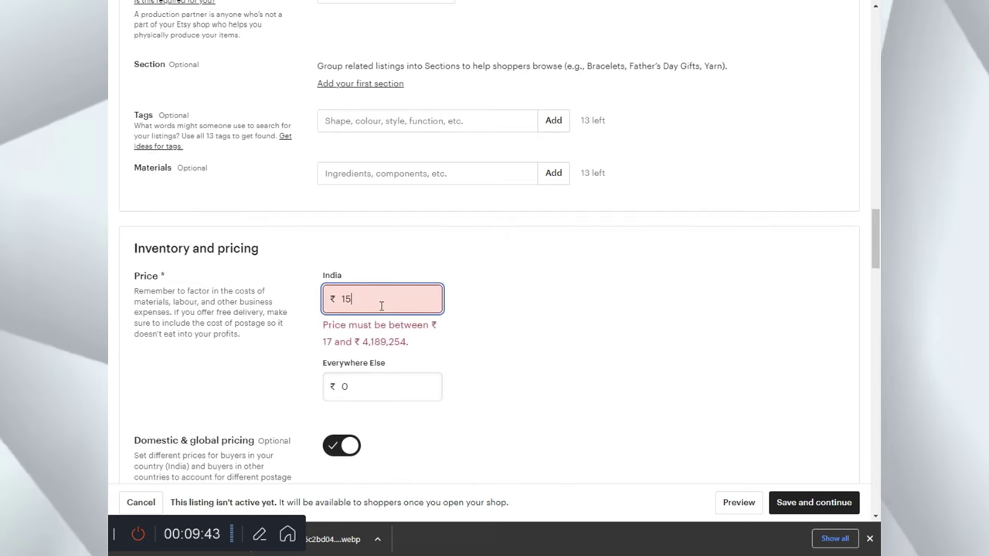
click(377, 352)
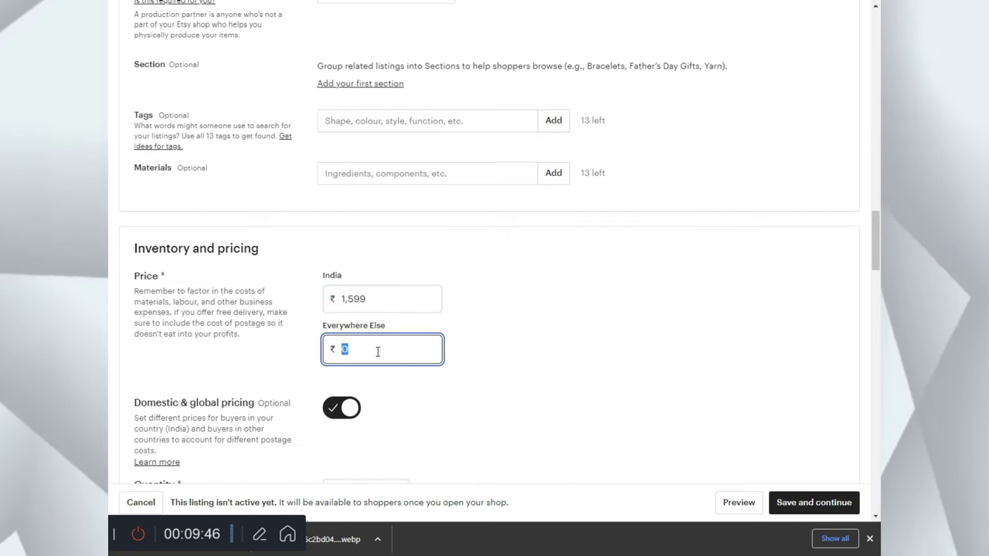
text(1499)
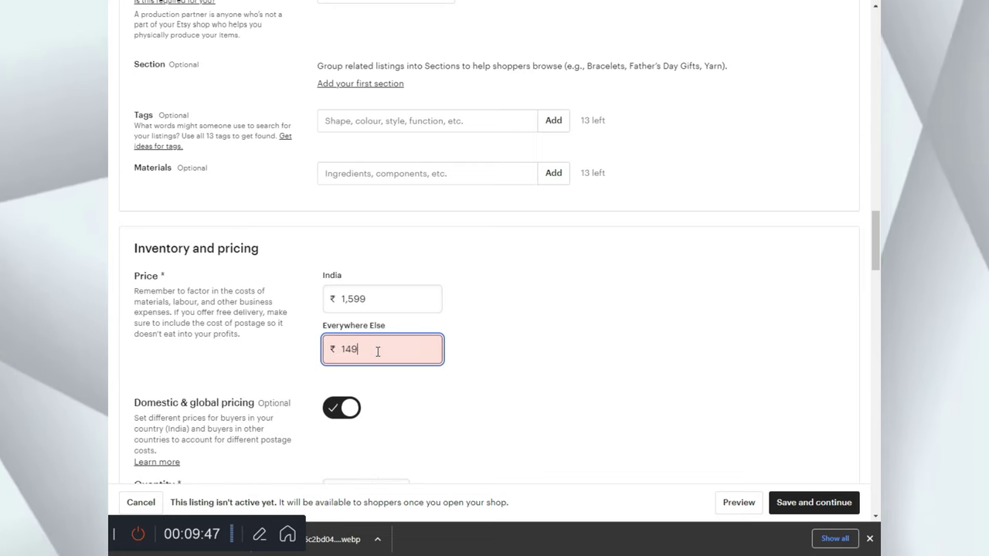
click(480, 326)
scroll(579, 303, down, 3)
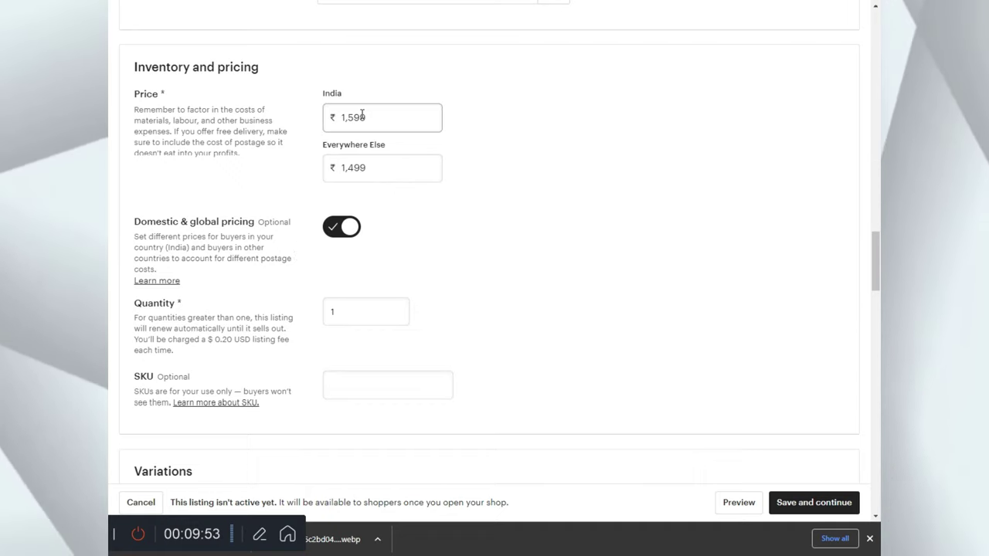
click(360, 117)
click(368, 169)
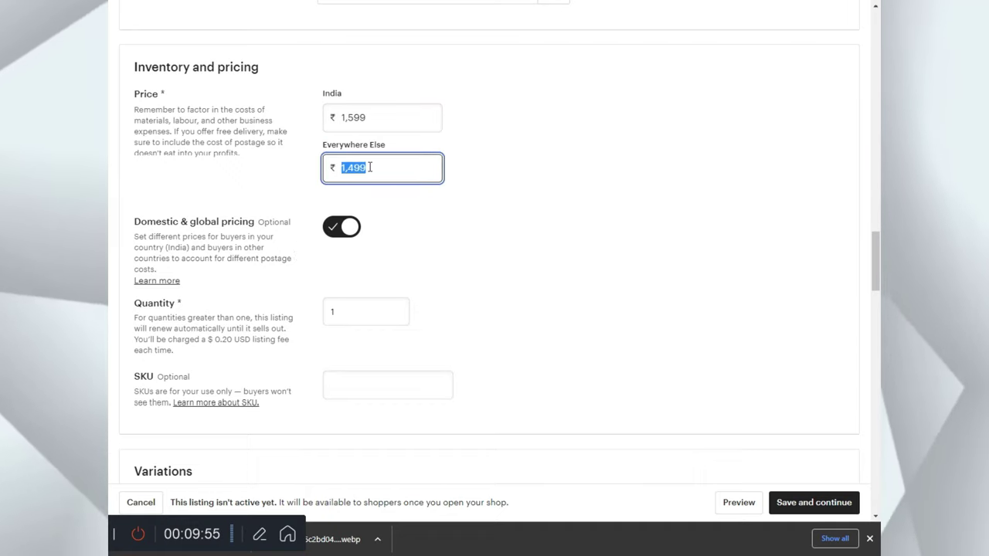
text(3000)
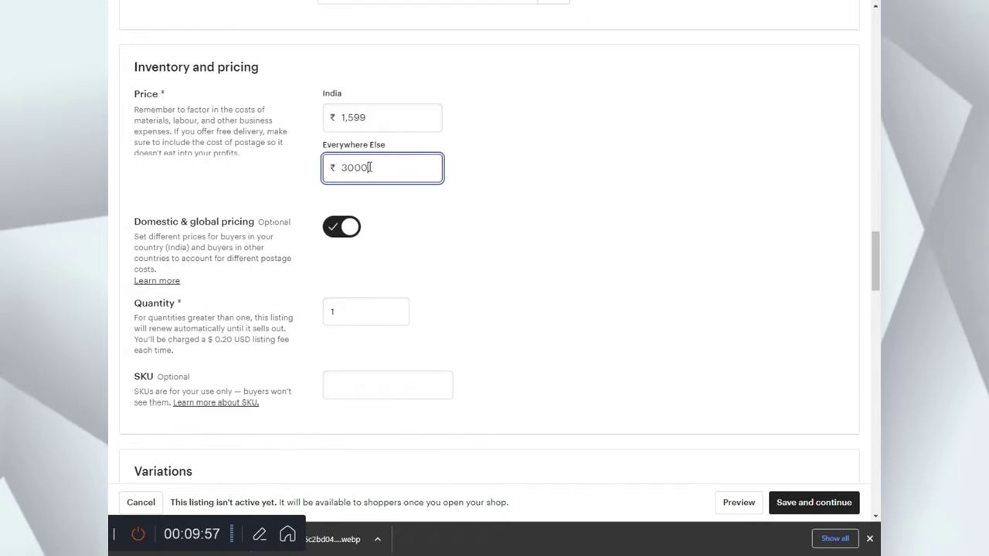
click(583, 188)
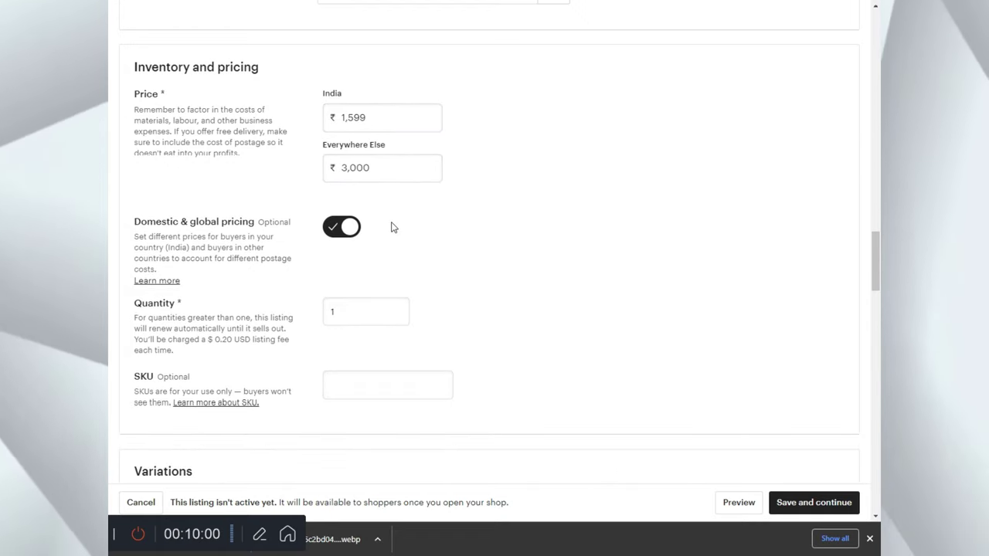
Set the stock quantity to 10, leaving the SKU empty
scroll(392, 225, down, 2)
double_click(346, 191)
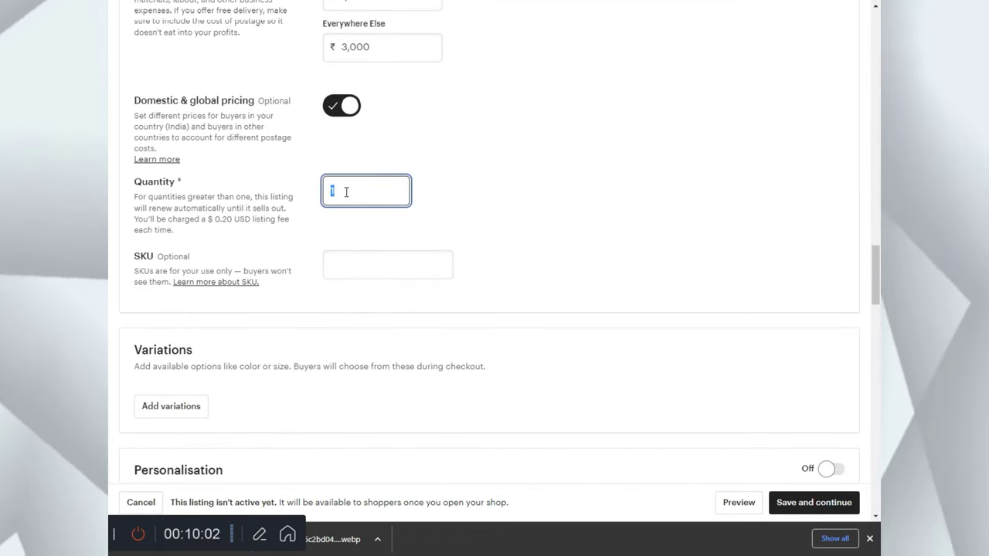
text(0)
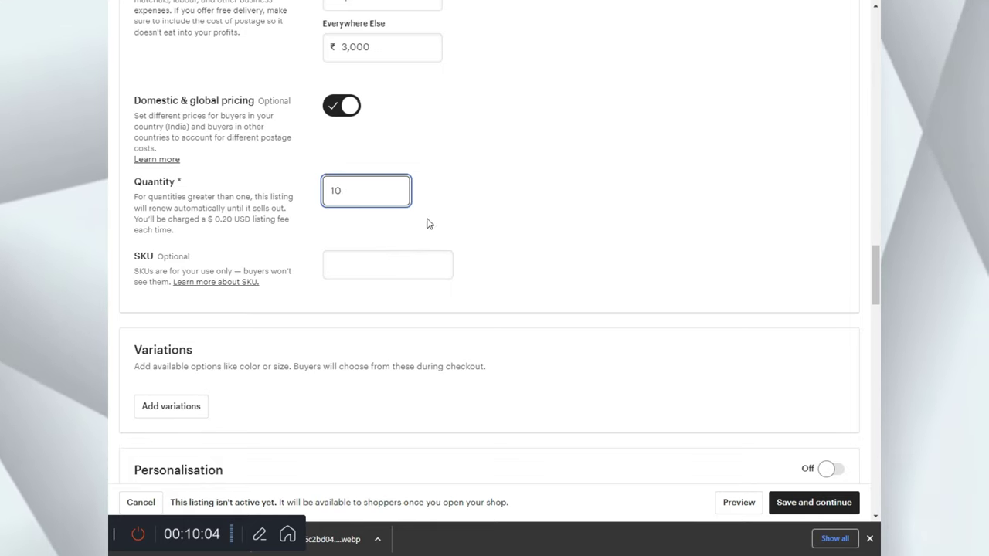
click(139, 195)
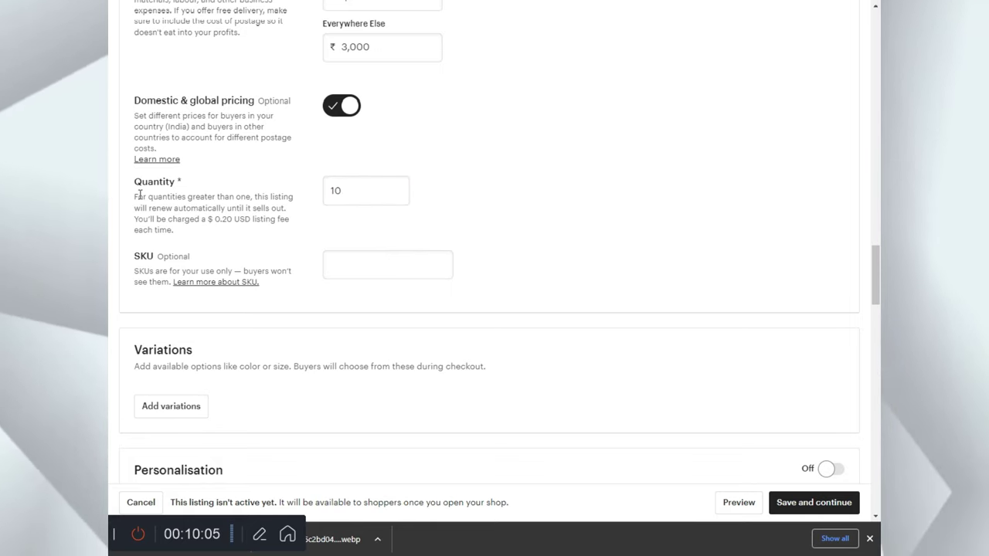
drag(139, 195, 175, 230)
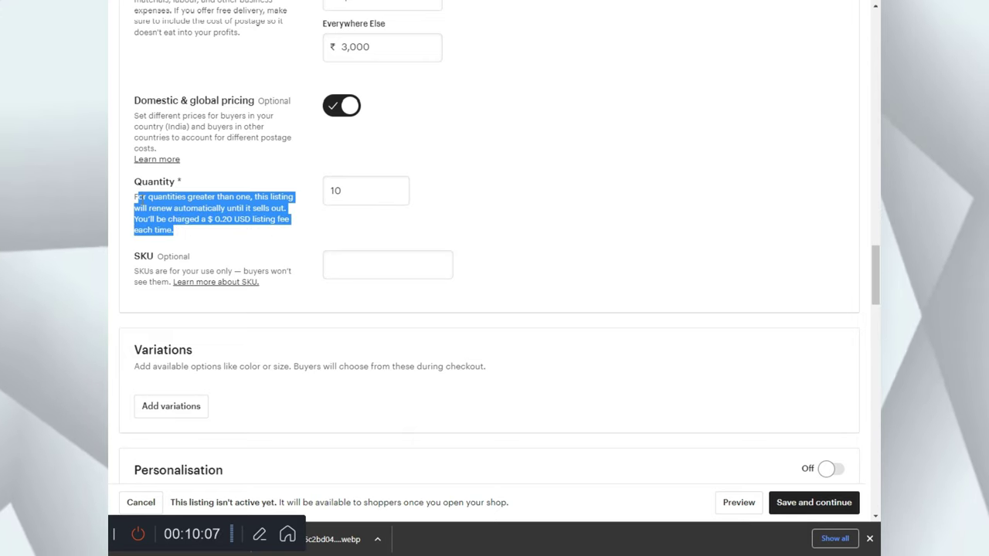
click(190, 229)
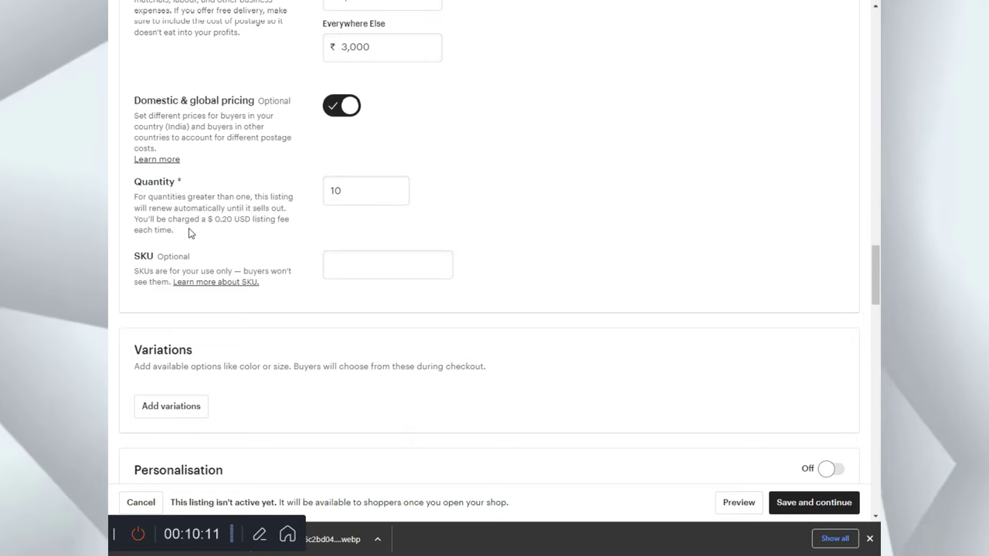
click(359, 267)
click(249, 210)
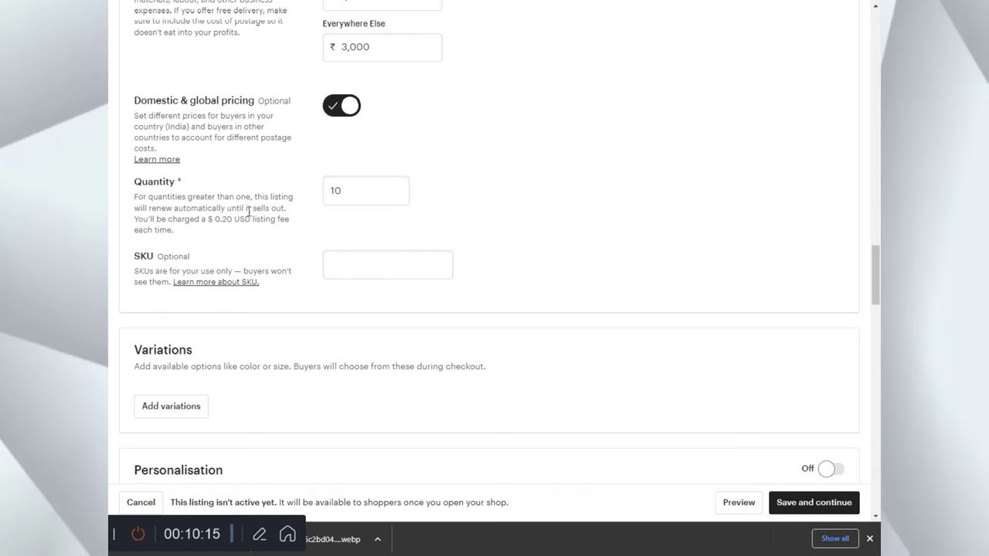
double_click(242, 218)
click(466, 227)
scroll(562, 238, down, 2)
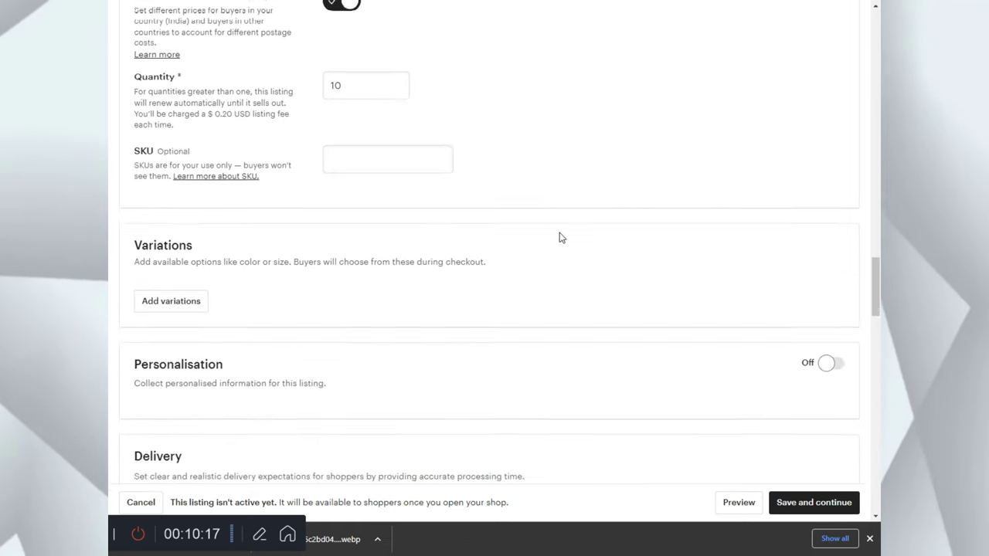
scroll(562, 238, down, 3)
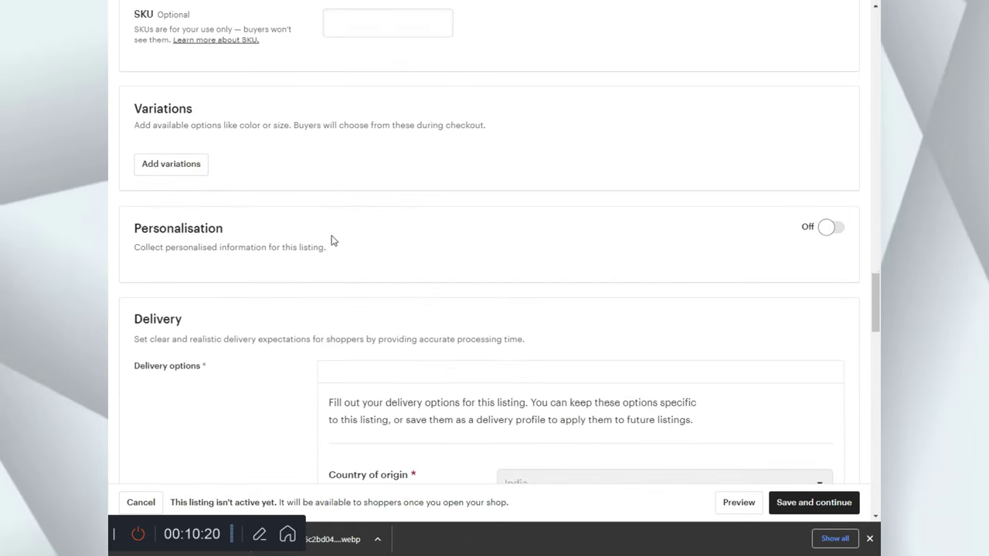
scroll(468, 247, down, 5)
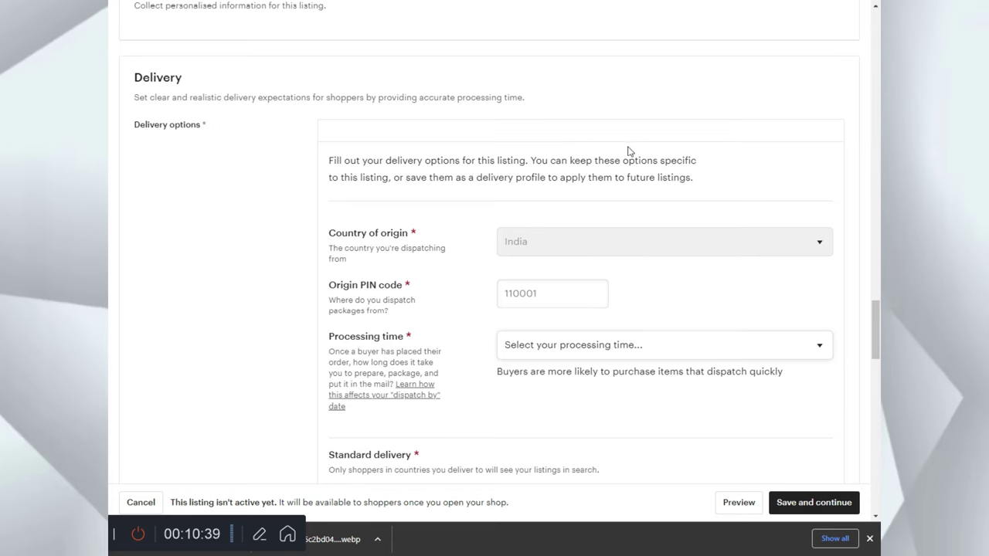
Enter origin PIN code 492015 and set processing time to 5-7 business days
scroll(628, 151, down, 4)
click(550, 118)
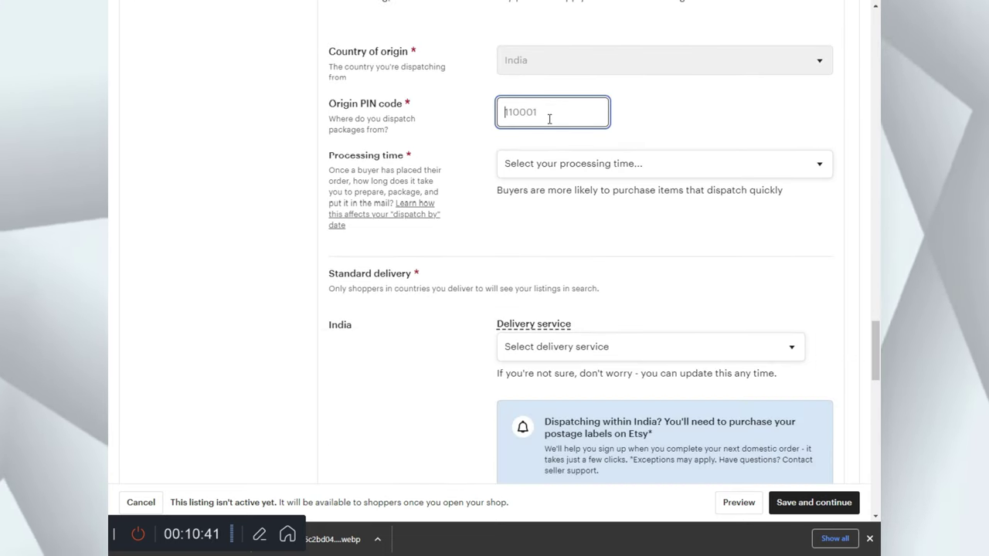
scroll(651, 122, down, 5)
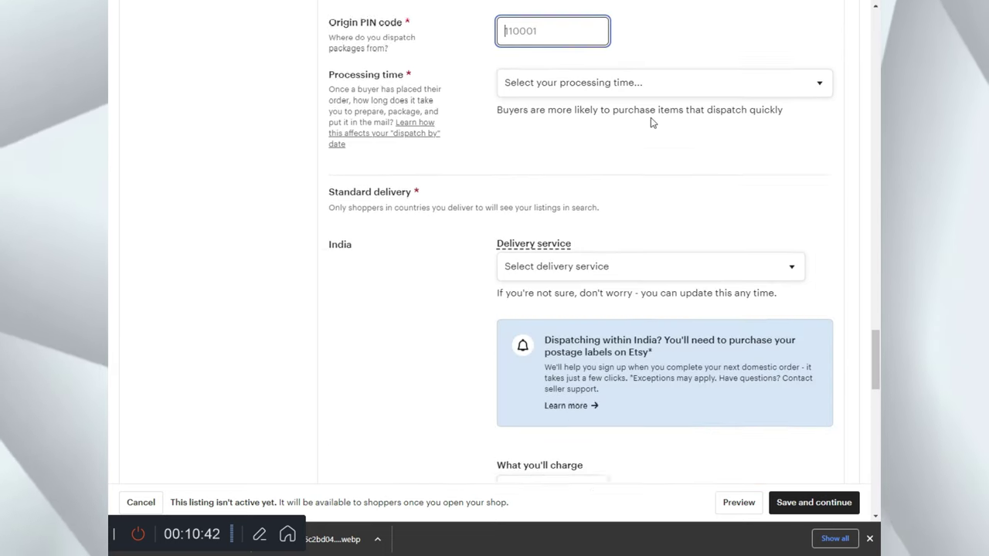
scroll(652, 122, up, 6)
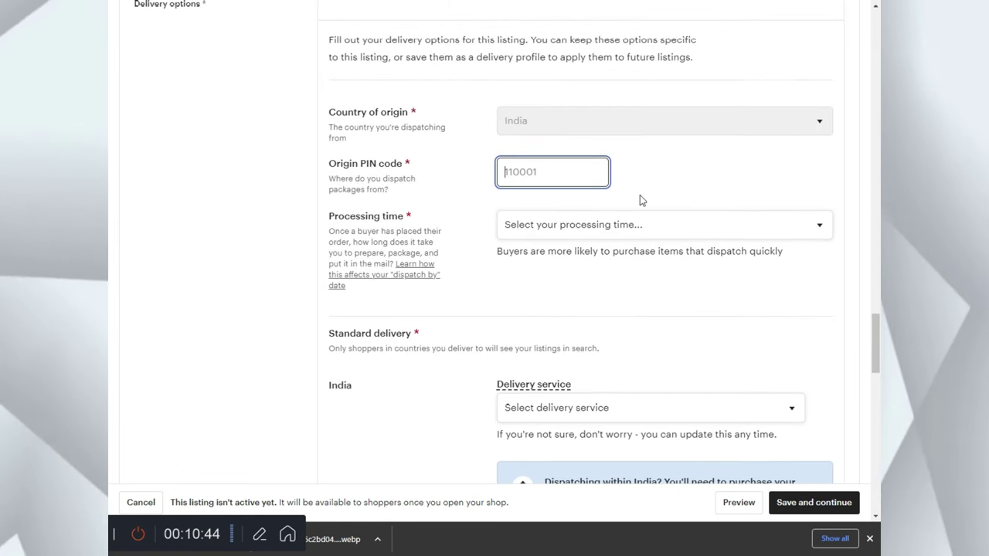
text(492015)
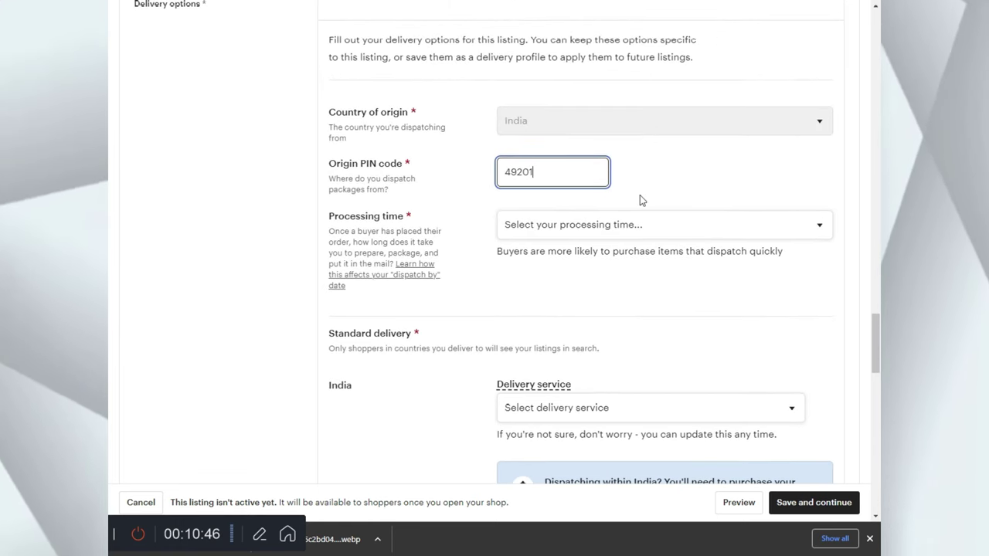
click(639, 199)
click(635, 225)
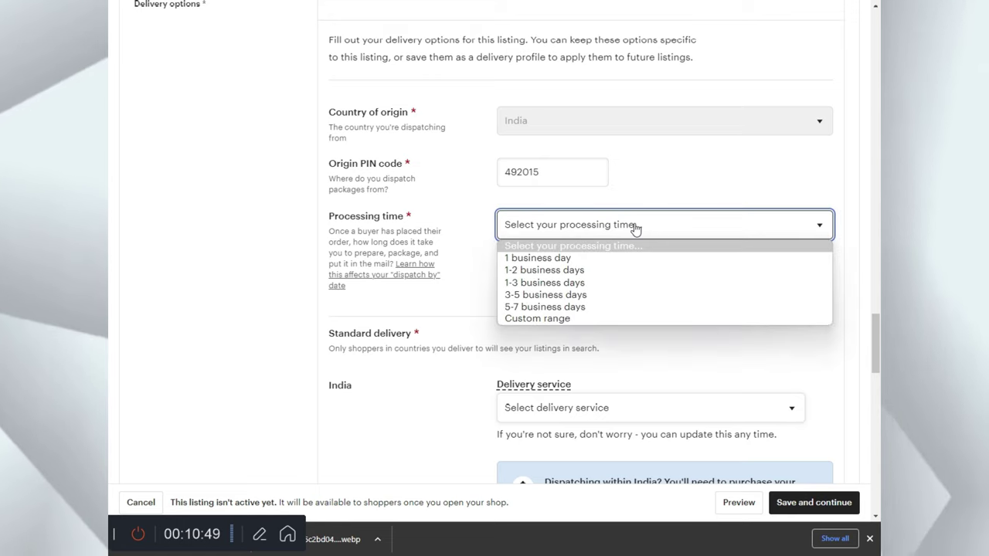
click(618, 305)
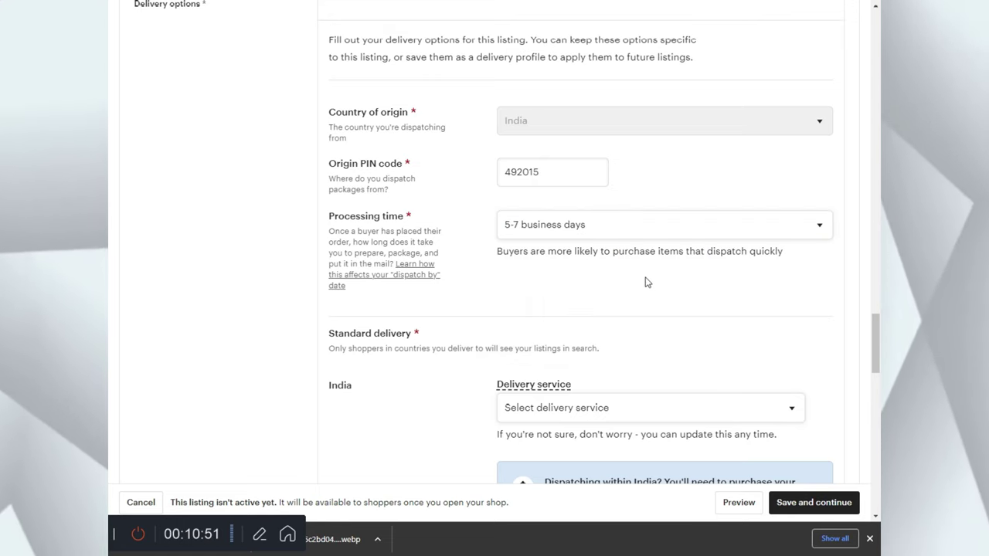
Set India delivery to the Other carrier in 7 days with free delivery
scroll(647, 280, down, 3)
click(660, 165)
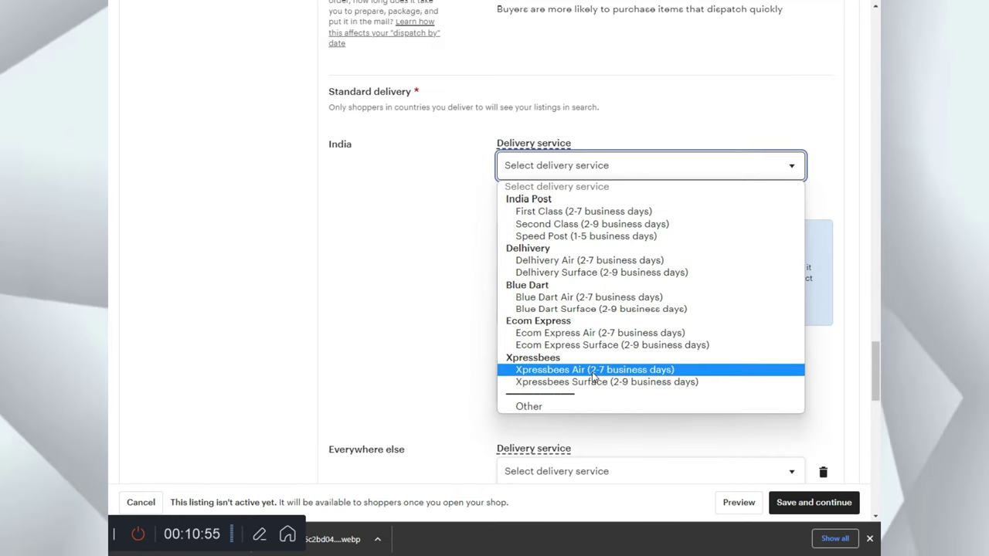
click(557, 409)
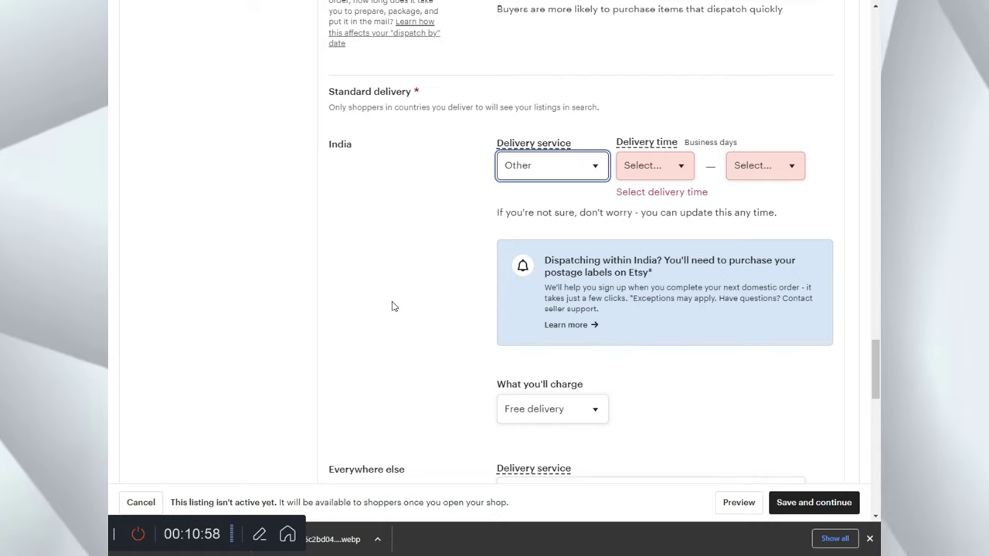
click(654, 171)
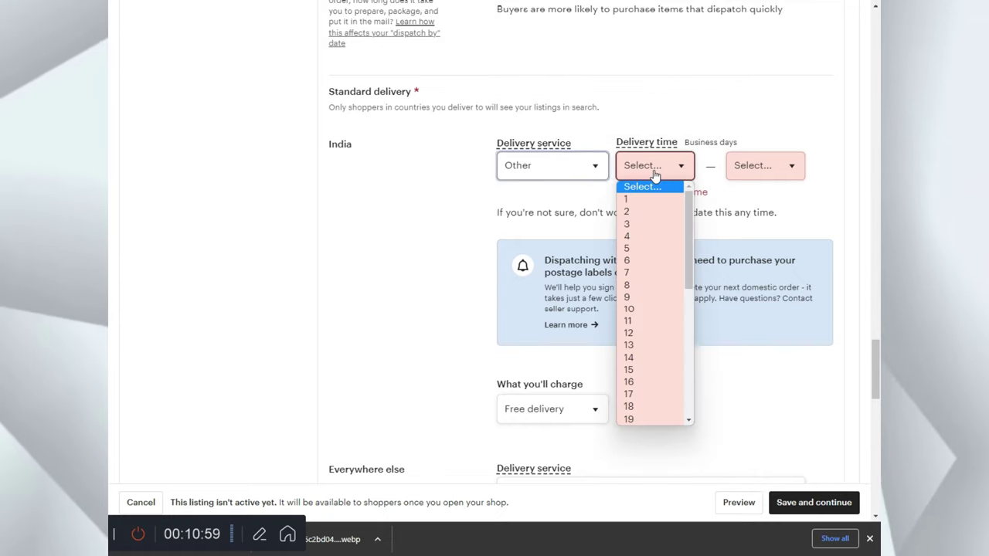
click(642, 272)
scroll(684, 176, down, 2)
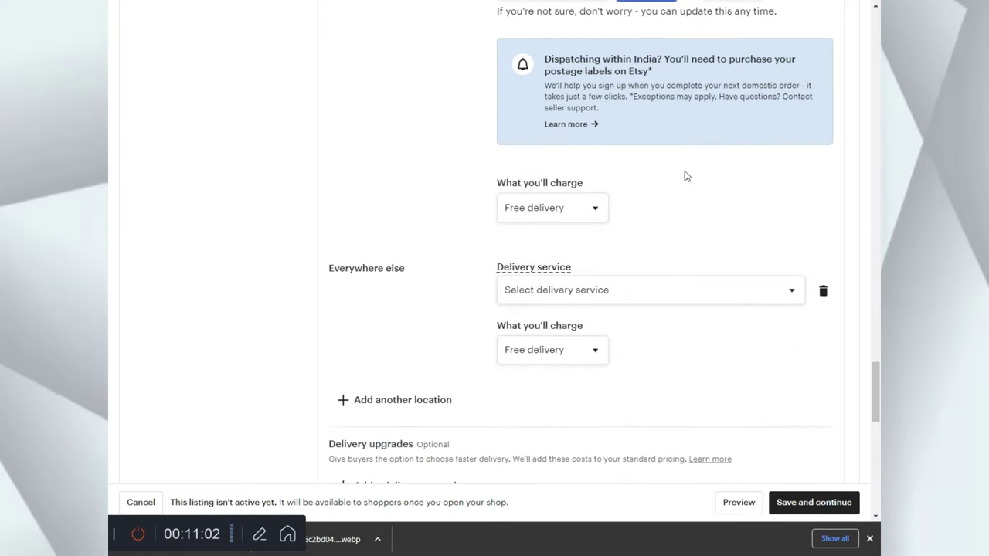
click(585, 207)
click(585, 207)
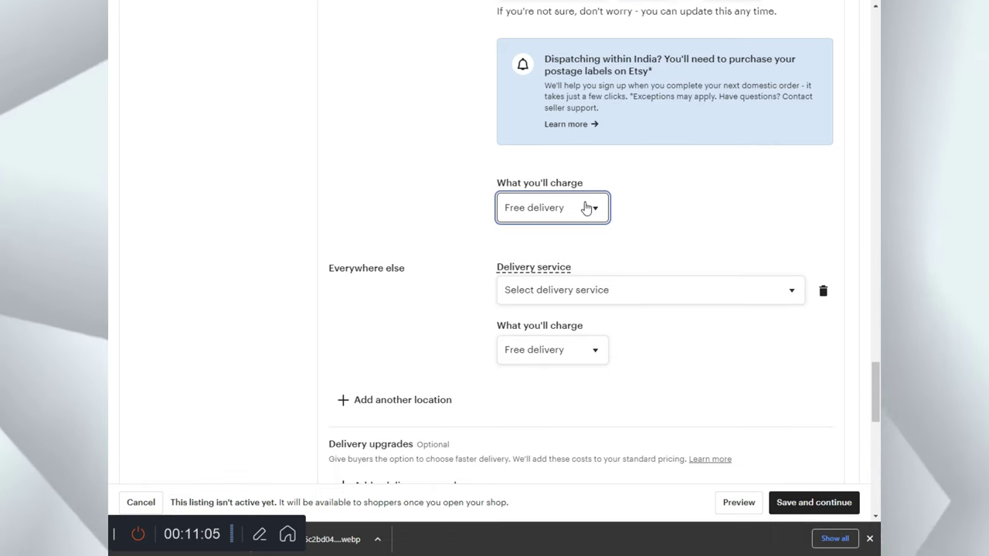
Choose International Economy as the carrier for everywhere else
click(593, 291)
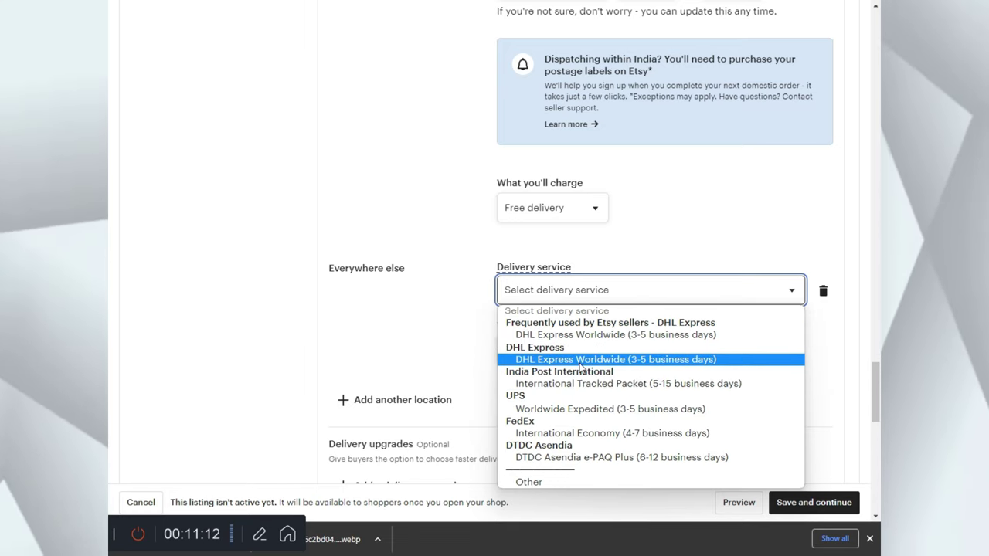
click(554, 435)
scroll(645, 221, up, 3)
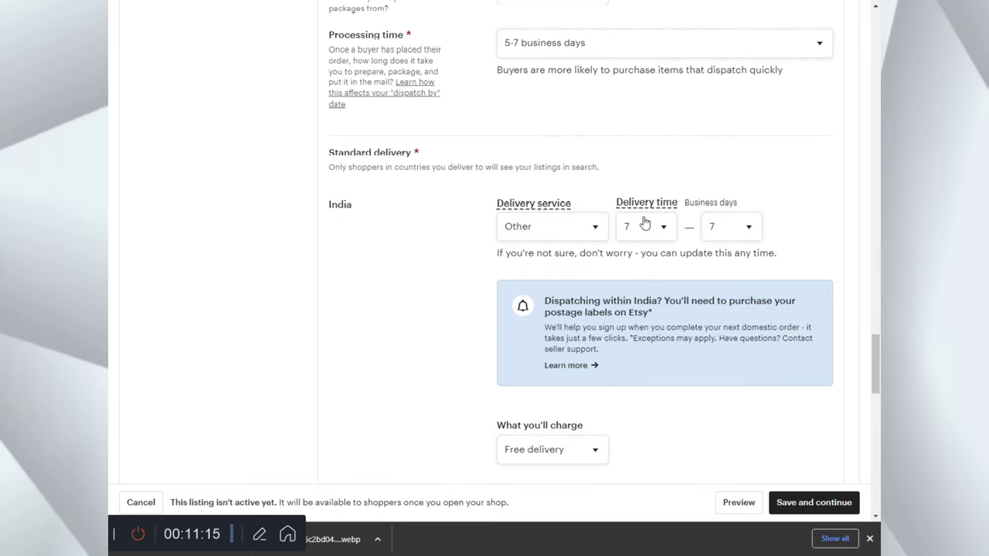
scroll(456, 277, down, 3)
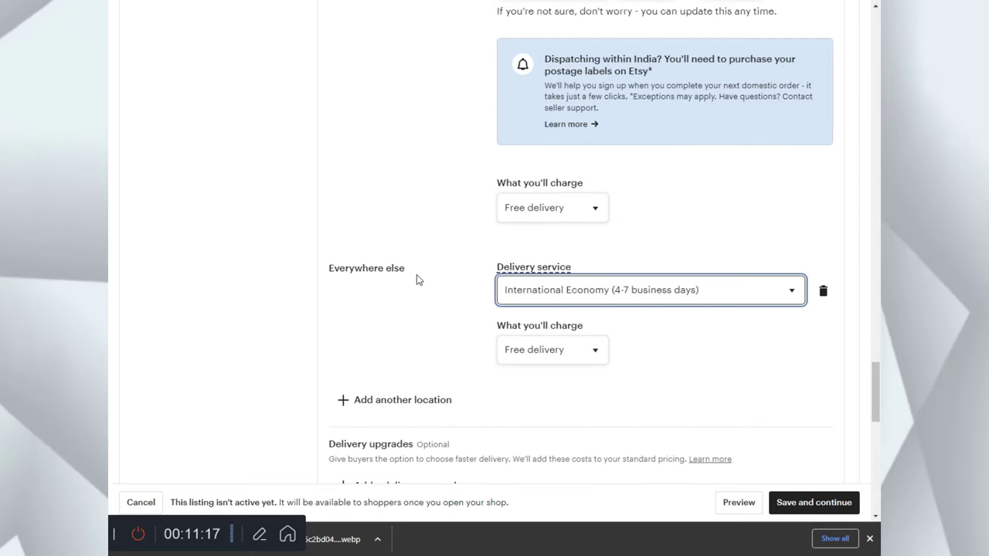
scroll(579, 282, down, 2)
scroll(552, 201, down, 2)
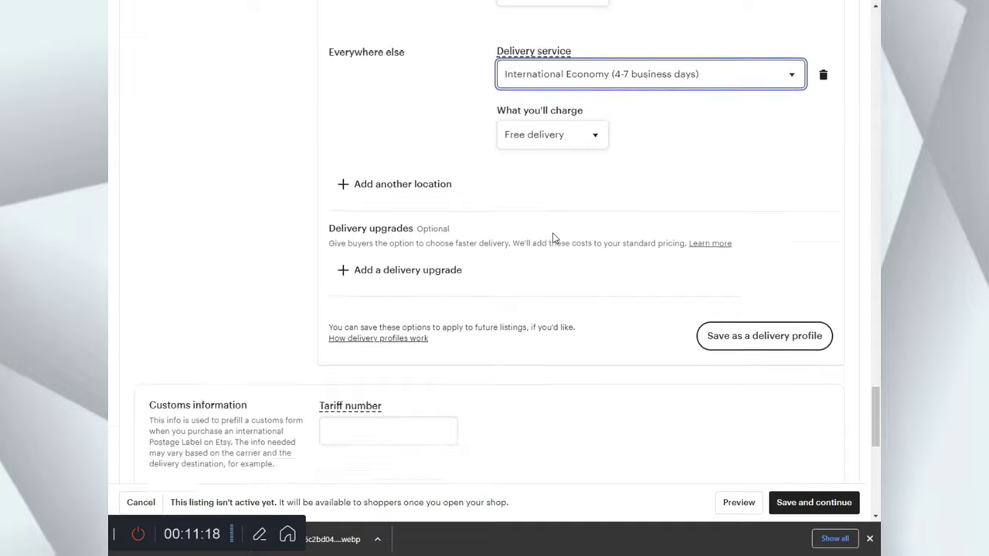
After a first save attempt, enter an item weight of 0.05 kg
scroll(404, 255, down, 2)
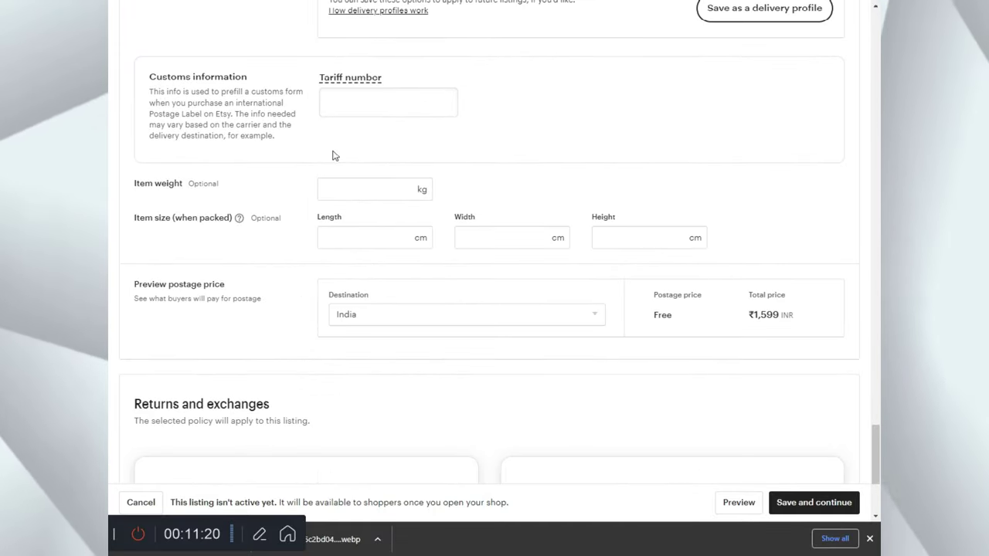
click(367, 100)
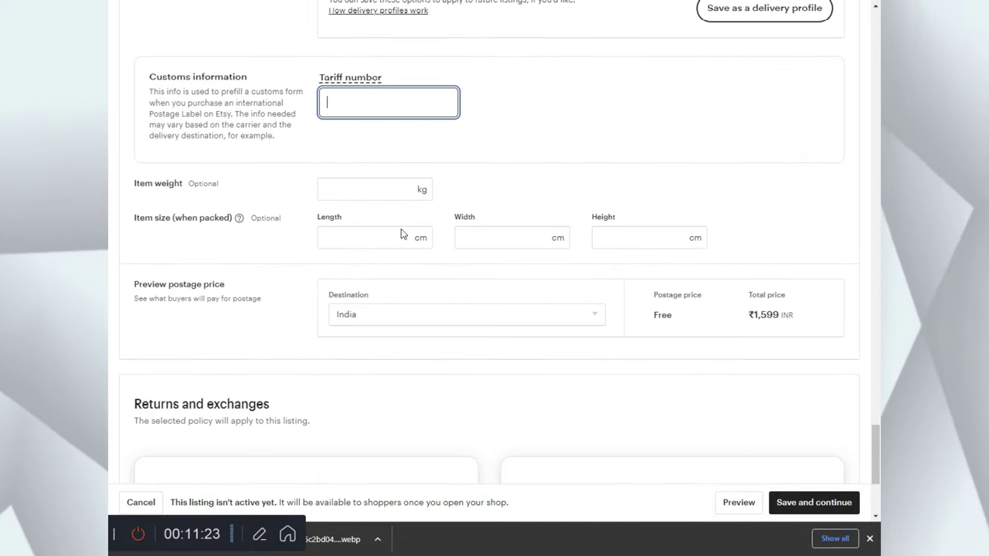
scroll(575, 252, down, 3)
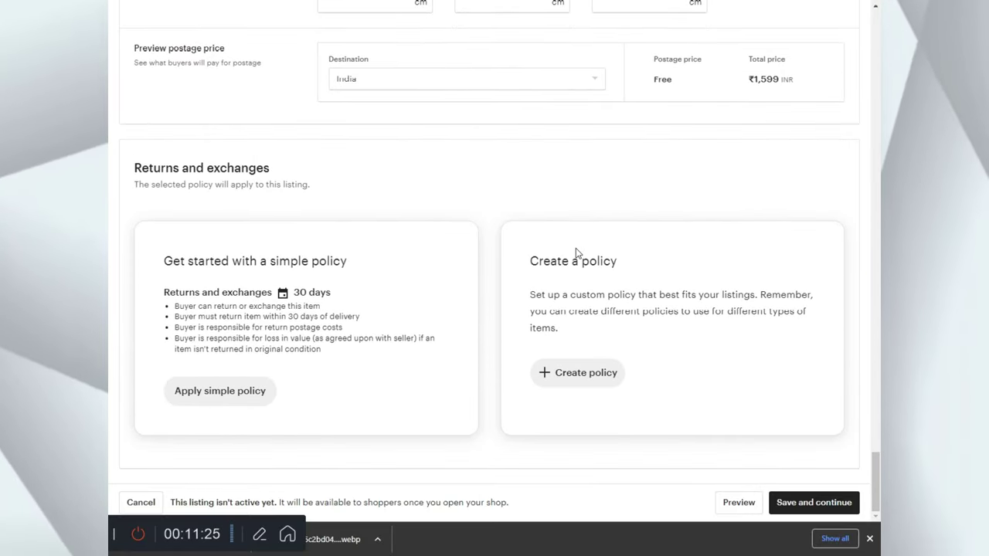
click(825, 502)
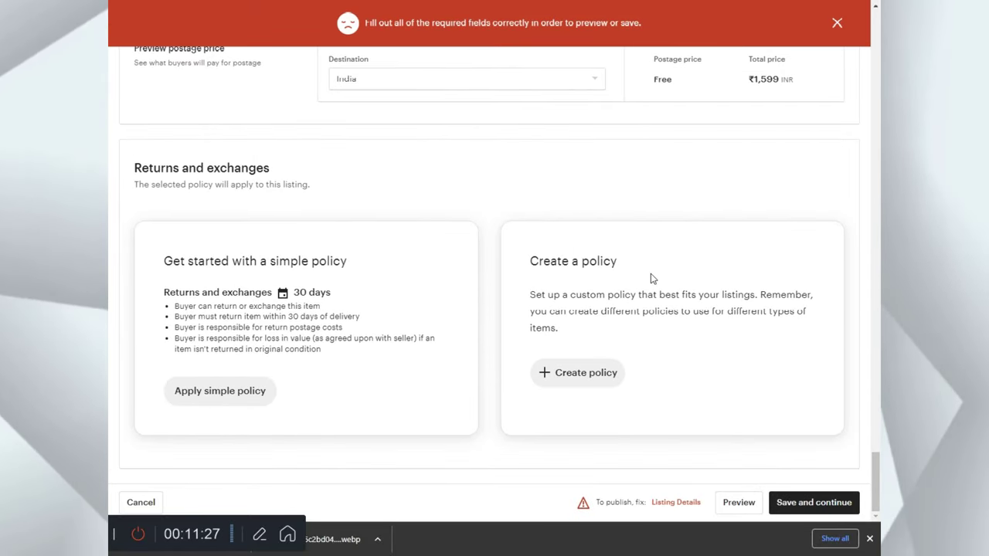
scroll(463, 158, up, 2)
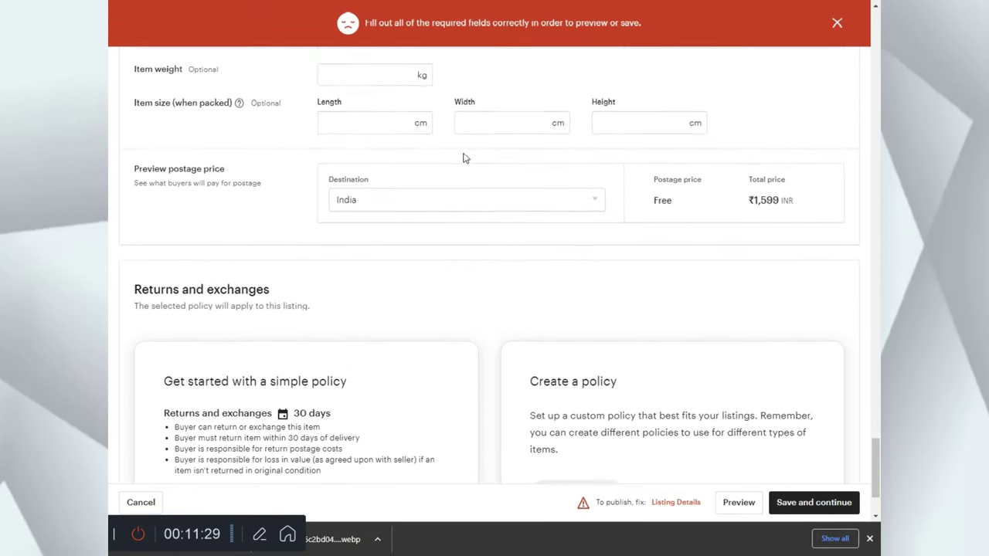
scroll(408, 303, up, 3)
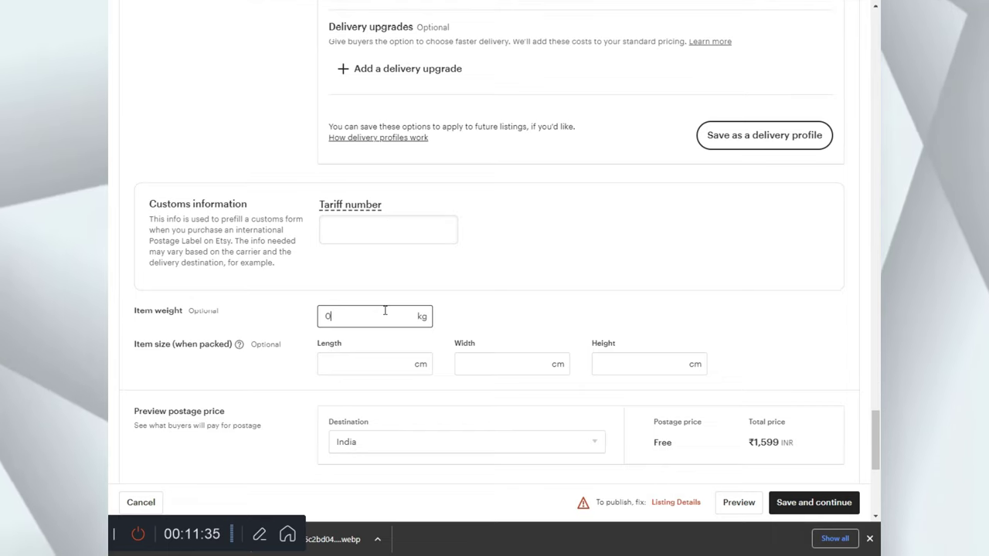
text(5)
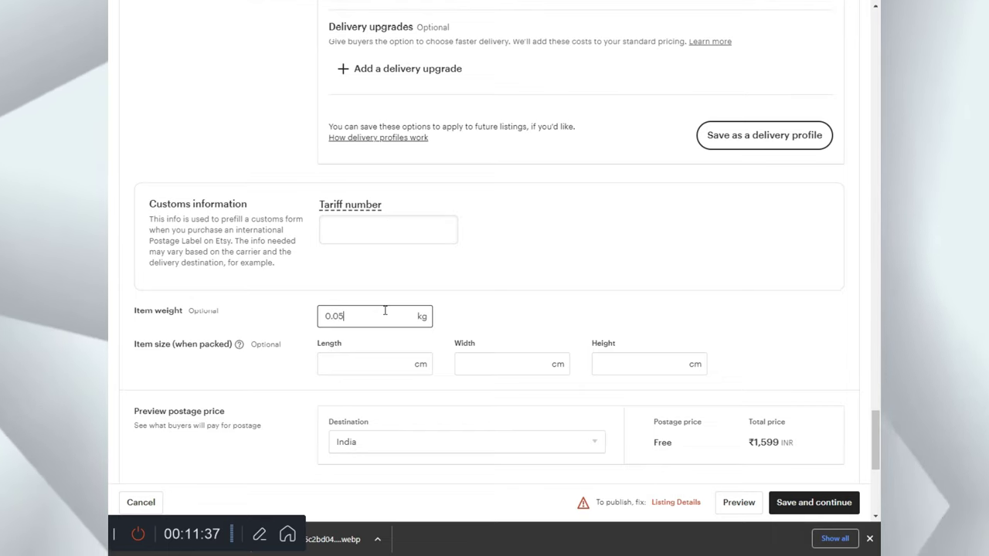
click(534, 283)
Set the packed size to 12 × 12 × 12 cm and return to the Listing Details fixes
scroll(534, 283, down, 2)
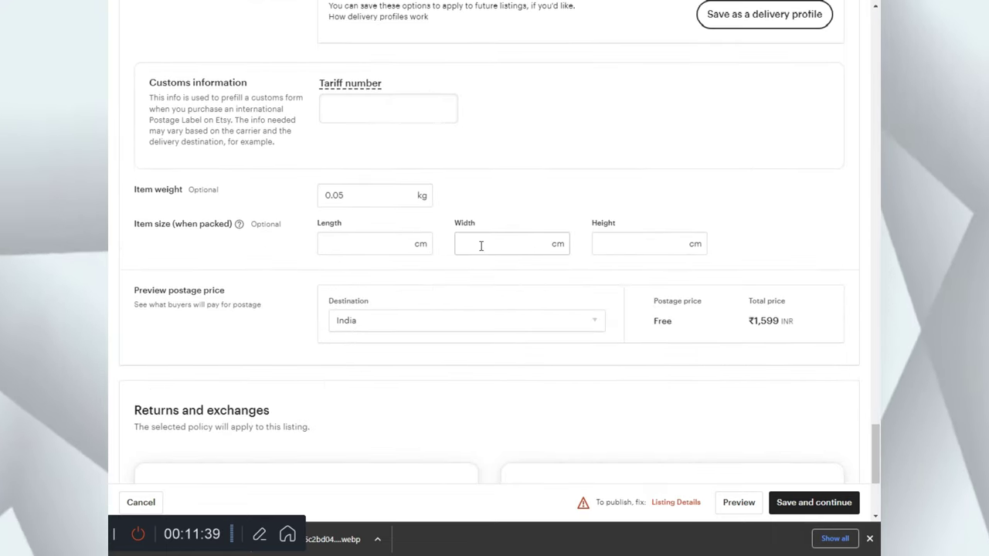
click(375, 246)
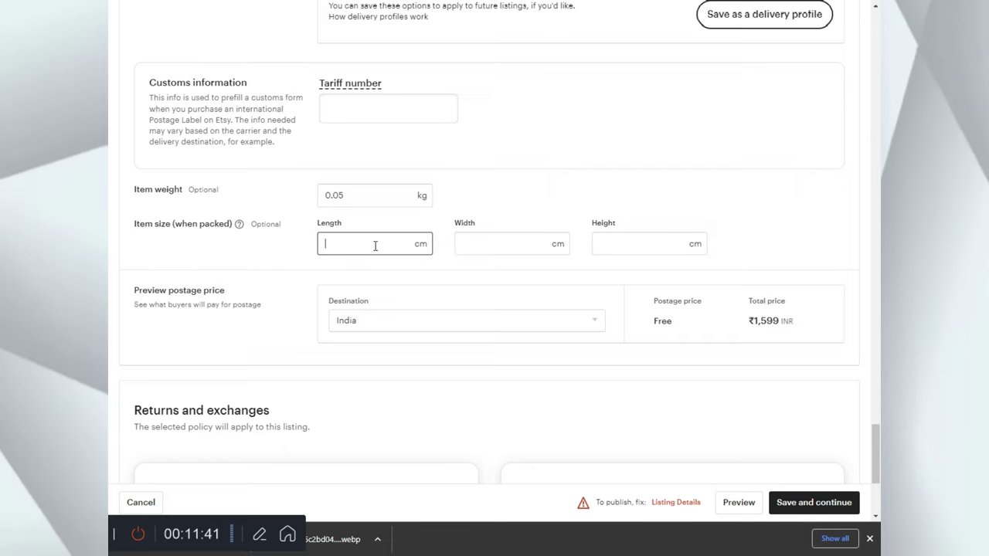
text(12)
click(486, 245)
text(12)
click(609, 242)
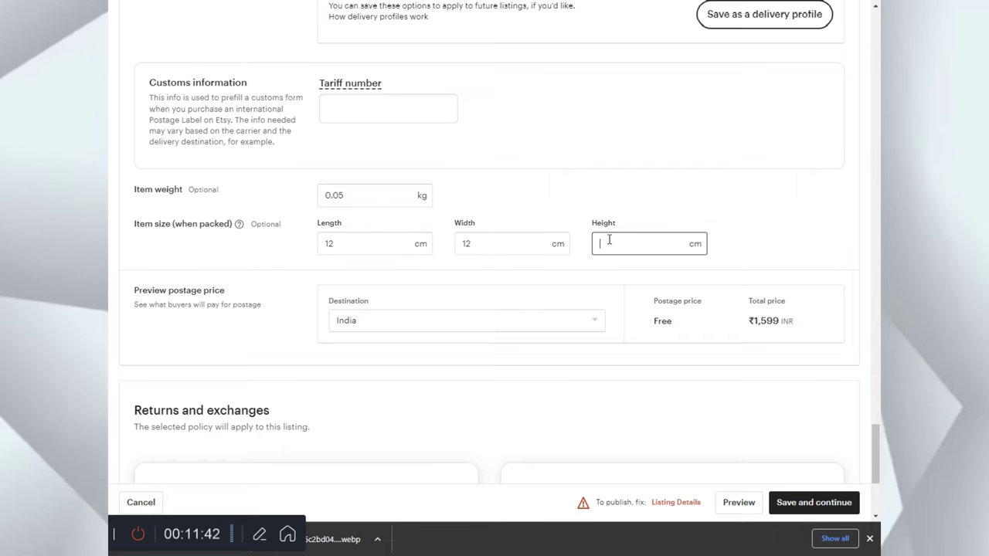
click(667, 221)
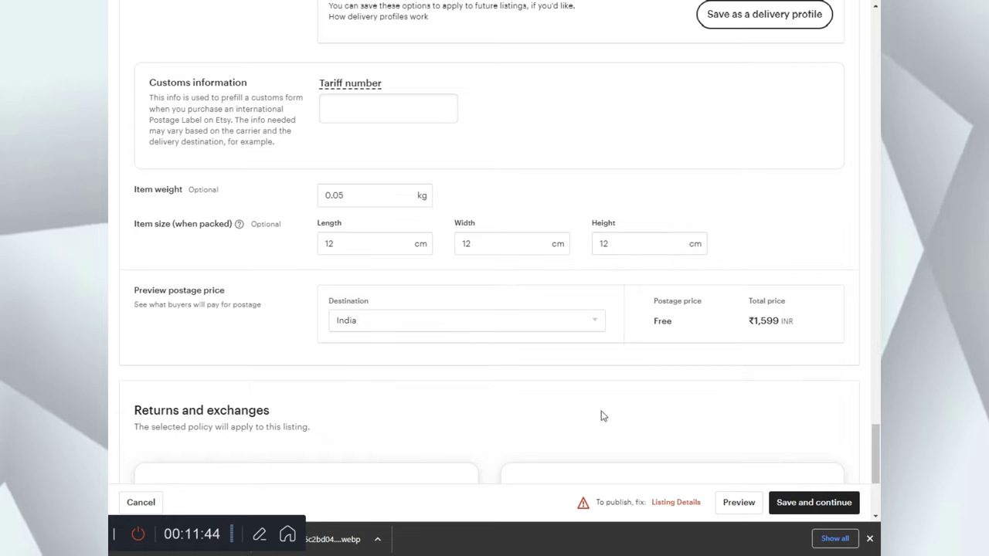
click(677, 503)
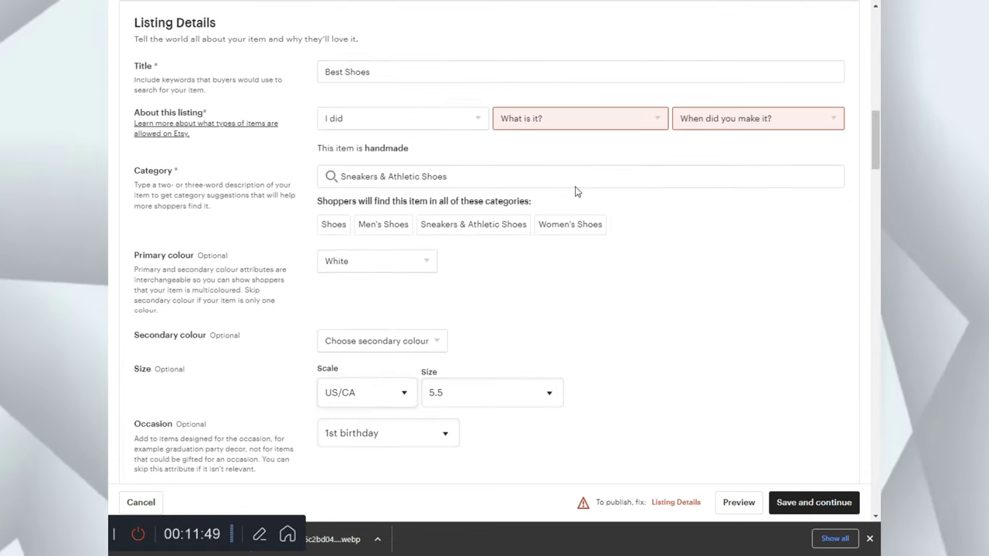
Mark the shoes as a finished product made 2020 - 2023 and save the listing
click(560, 124)
click(558, 154)
click(799, 118)
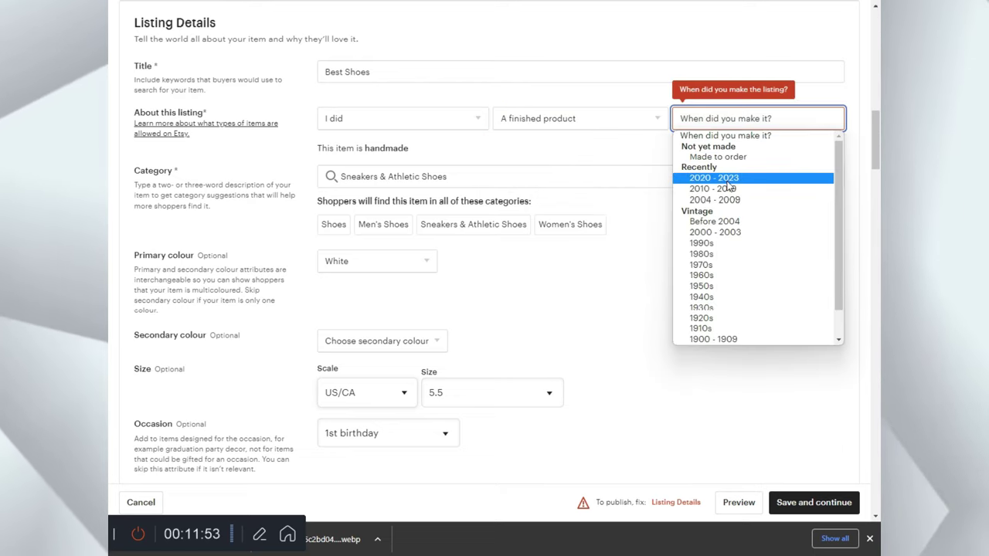
click(729, 179)
scroll(690, 260, down, 20)
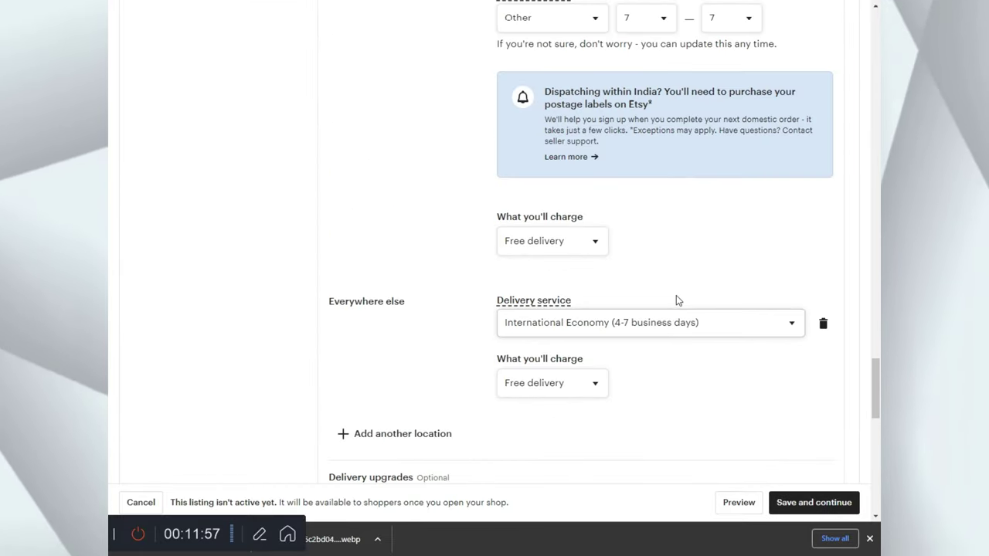
scroll(678, 286, down, 10)
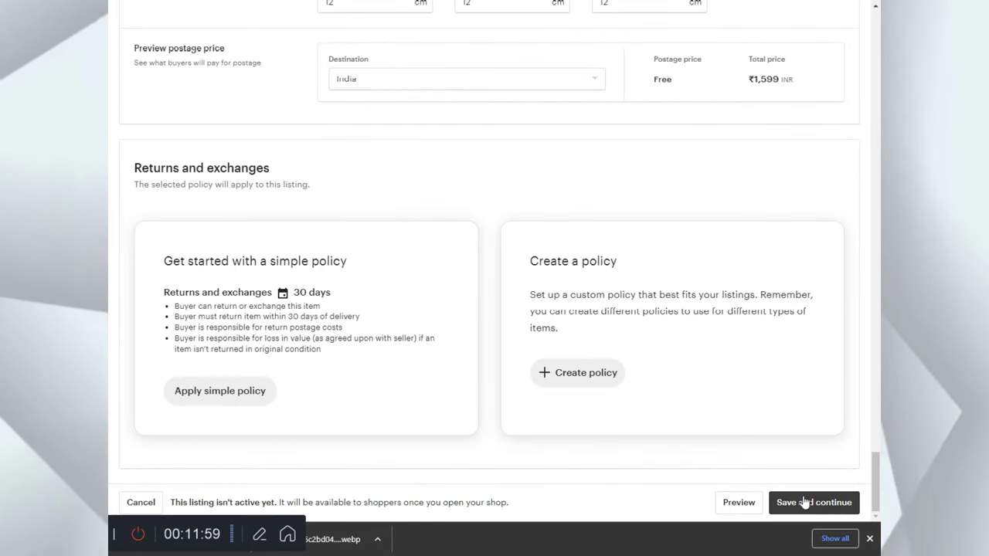
click(806, 502)
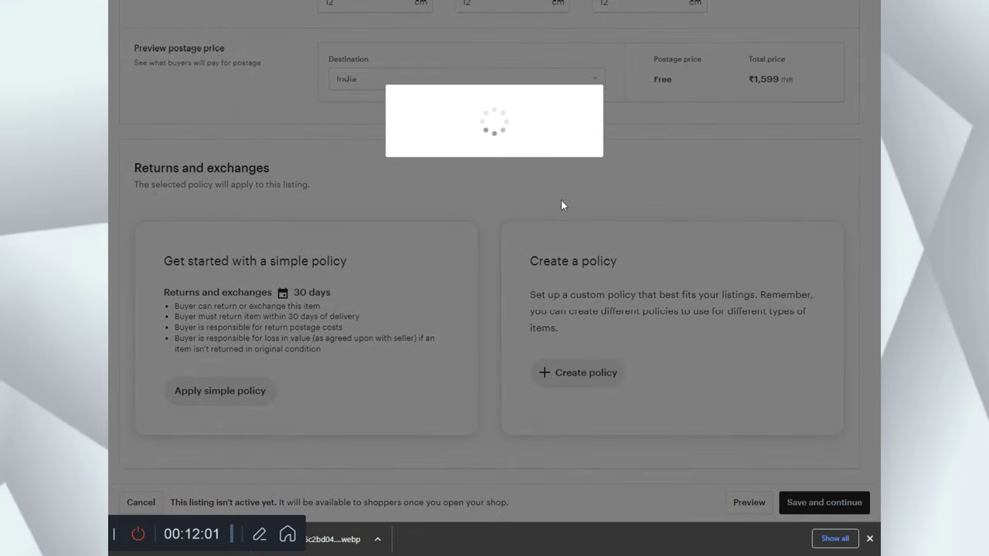